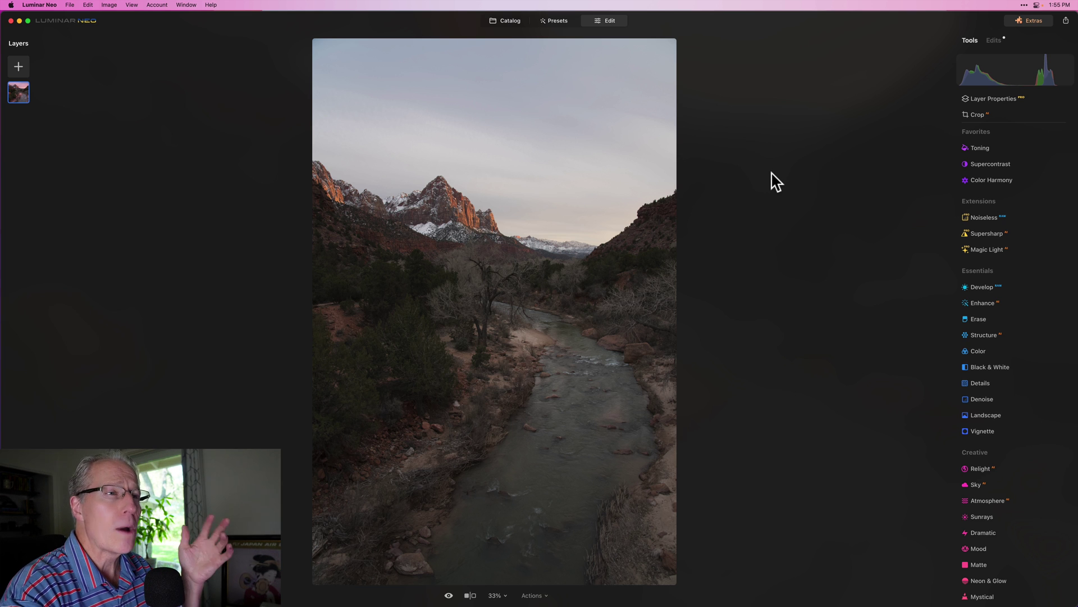
Apply the Camera Vivid profile in Develop, then toggle Develop off and on to compare
{"action": "left_click", "coordinate": [805, 289]}
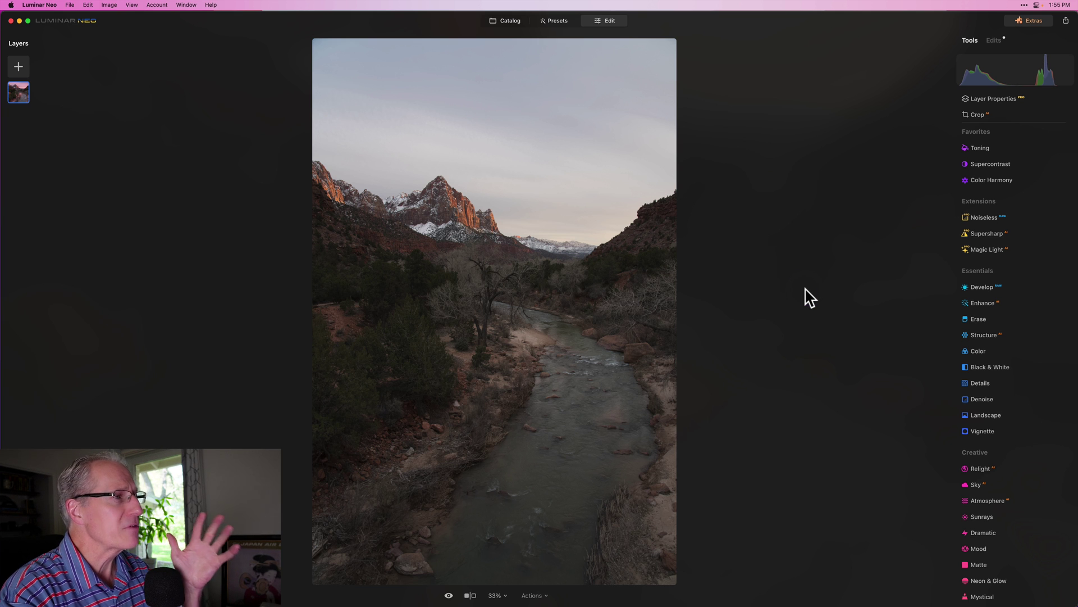
{"action": "left_click", "coordinate": [890, 330]}
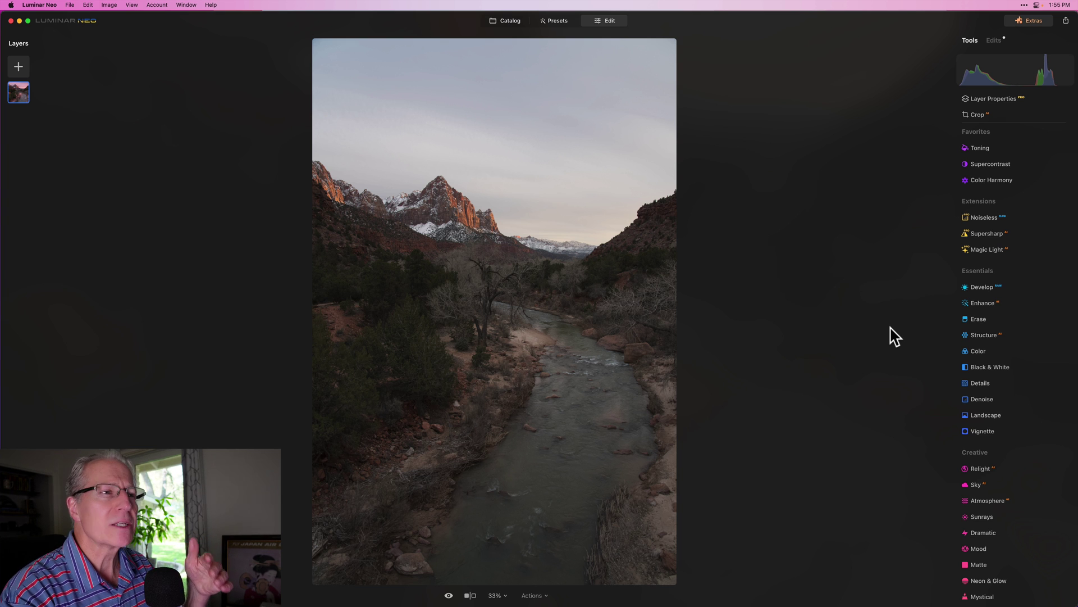
{"action": "scroll", "coordinate": [961, 393], "scroll_direction": "down", "scroll_amount": 5}
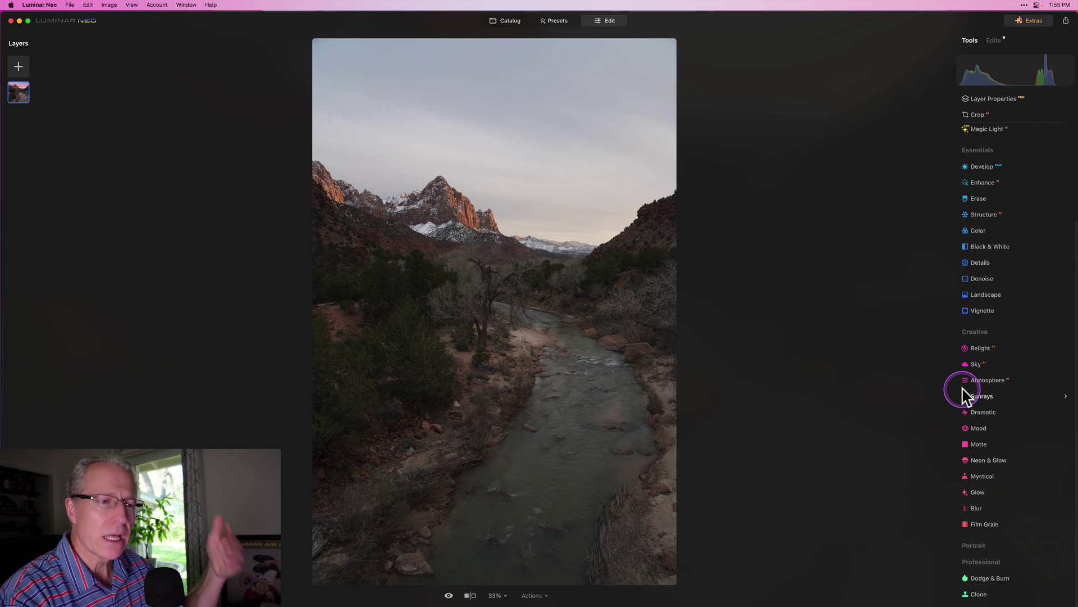
{"action": "scroll", "coordinate": [962, 393], "scroll_direction": "up", "scroll_amount": 5}
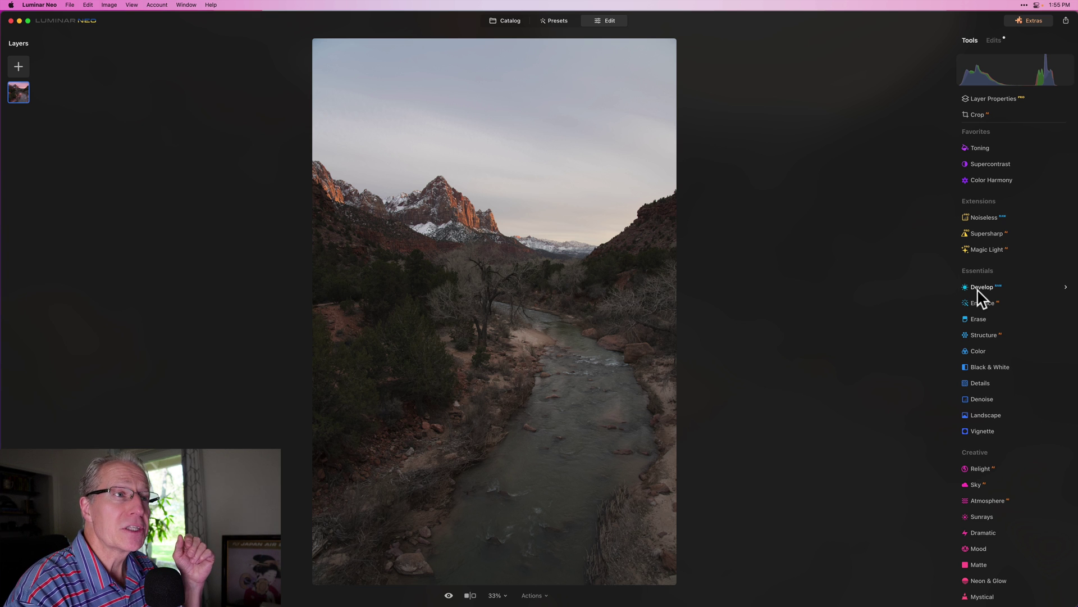
{"action": "left_click", "coordinate": [980, 287]}
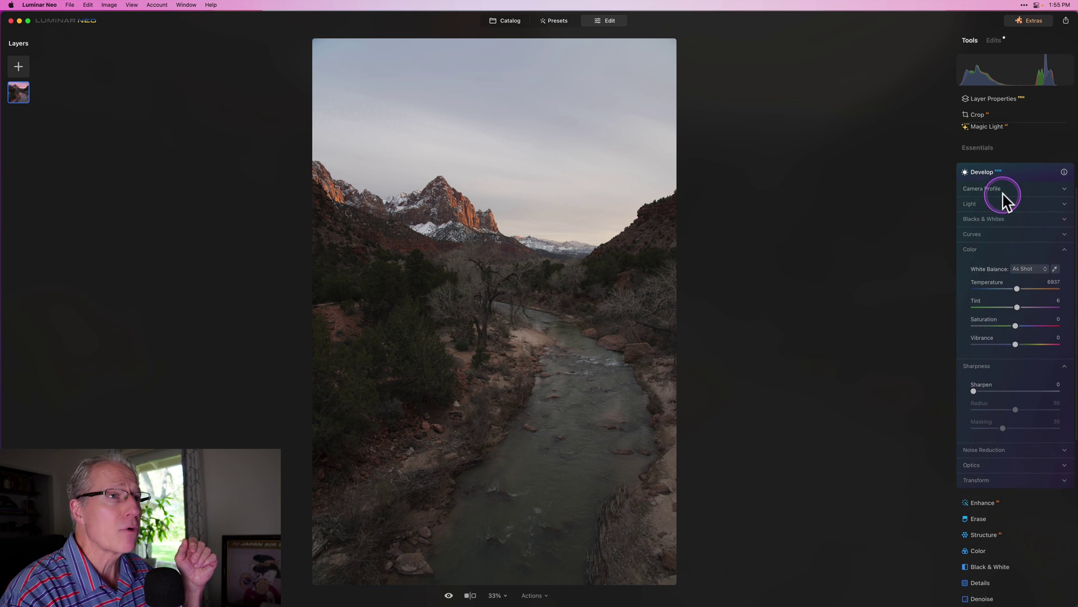
{"action": "left_click", "coordinate": [1002, 194]}
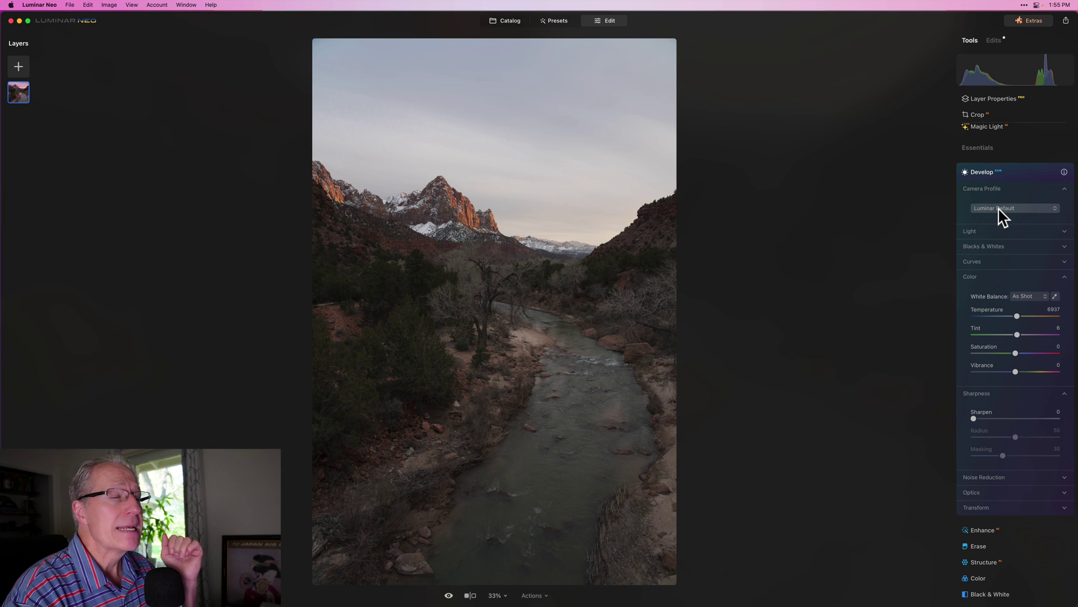
{"action": "left_click", "coordinate": [1010, 194]}
{"action": "left_click", "coordinate": [1000, 209]}
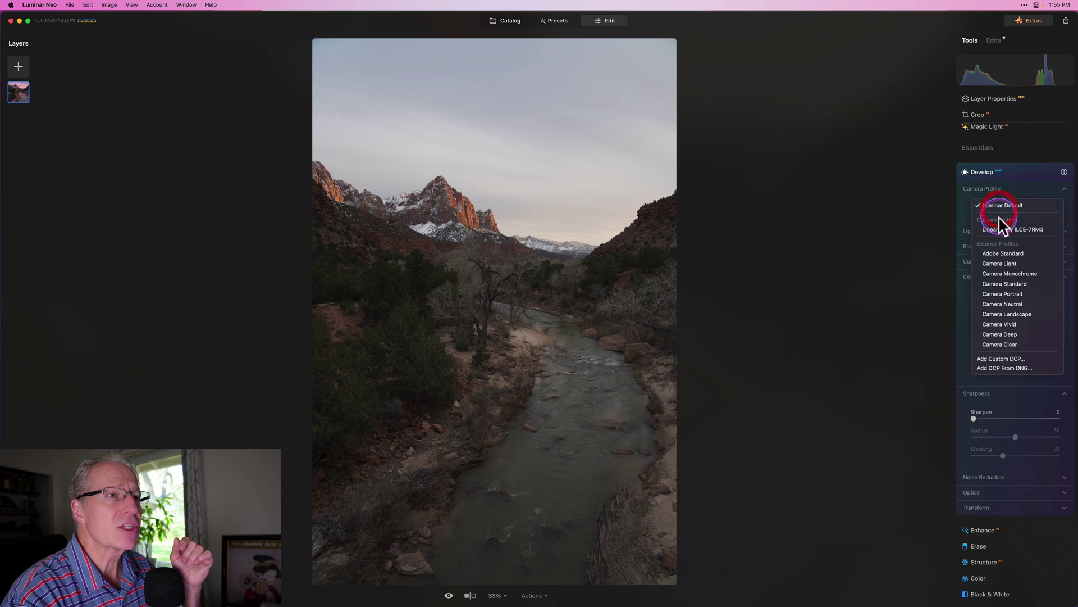
{"action": "left_click", "coordinate": [1005, 324]}
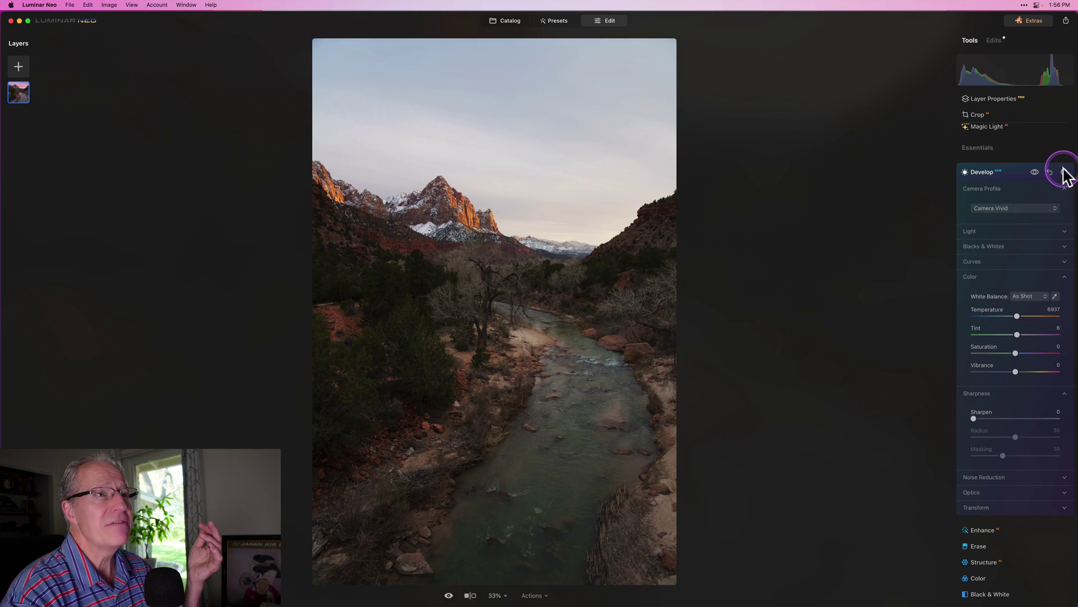
{"action": "left_click", "coordinate": [1035, 172]}
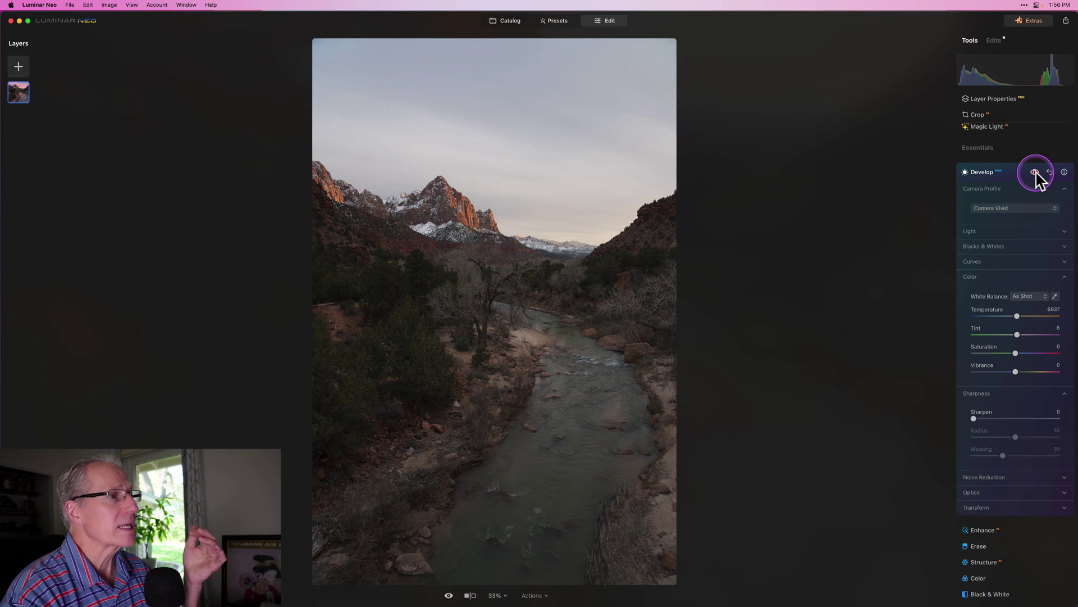
{"action": "left_click", "coordinate": [1036, 172]}
In Develop's Light section, set Highlights to -41 and Shadows to 14, then preview without edits
{"action": "left_click", "coordinate": [995, 236]}
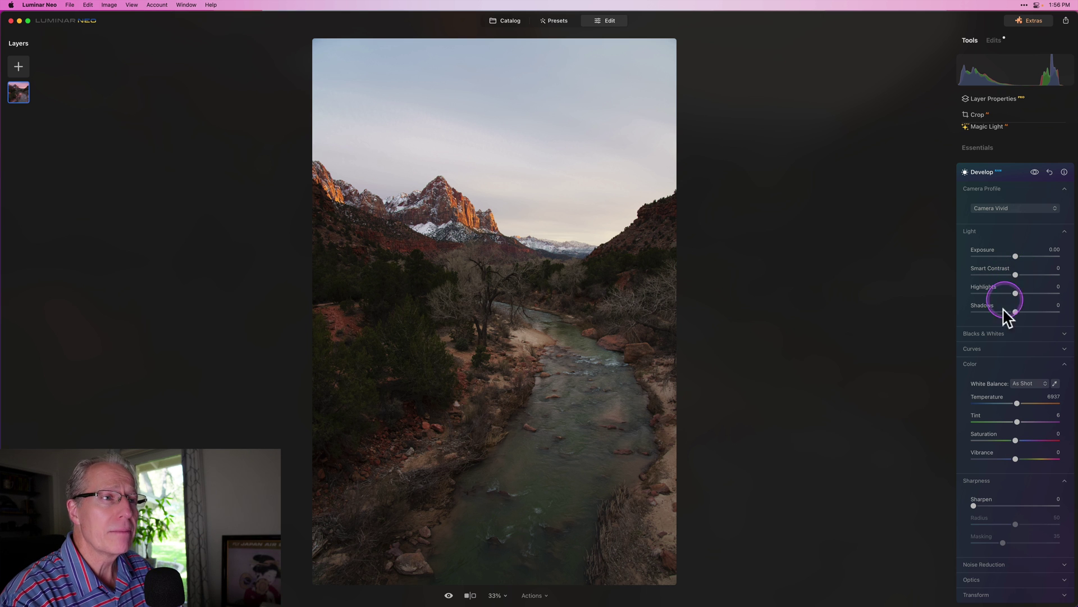
{"action": "left_click", "coordinate": [1003, 340]}
{"action": "scroll", "coordinate": [999, 334], "scroll_direction": "down", "scroll_amount": 5}
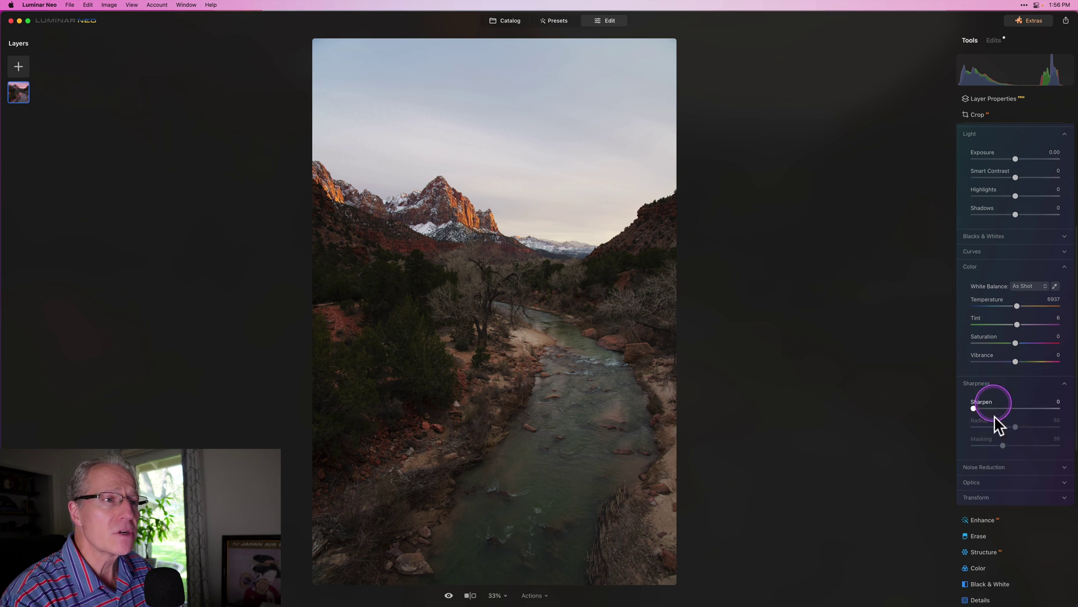
{"action": "scroll", "coordinate": [999, 444], "scroll_direction": "up", "scroll_amount": 7}
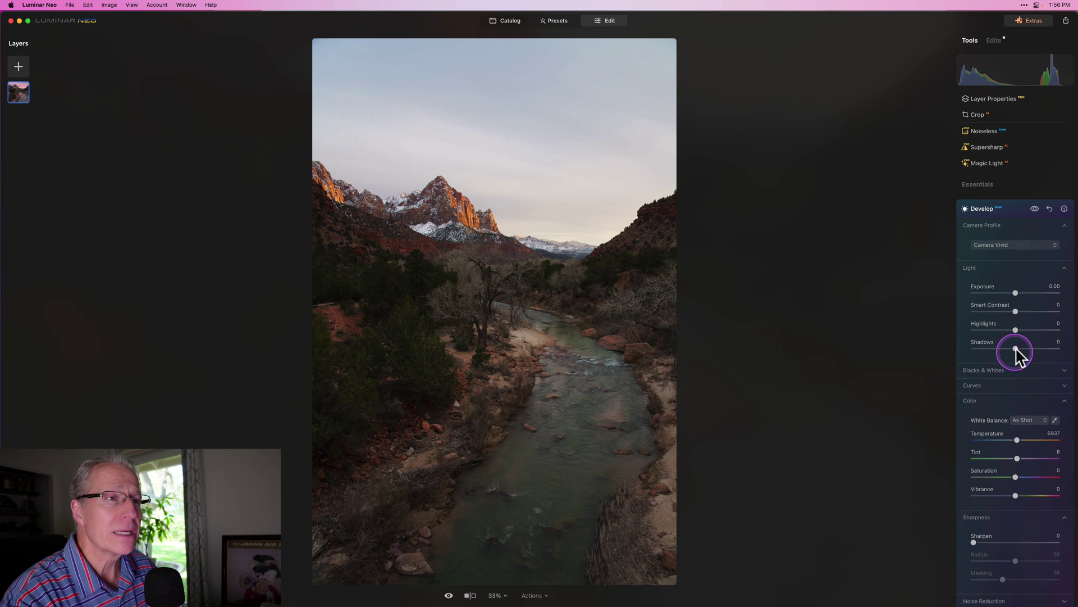
{"action": "mouse_move", "coordinate": [1014, 331]}
{"action": "left_mouse_down"}
{"action": "mouse_move", "coordinate": [999, 329]}
{"action": "mouse_move", "coordinate": [1021, 348]}
{"action": "left_mouse_up"}
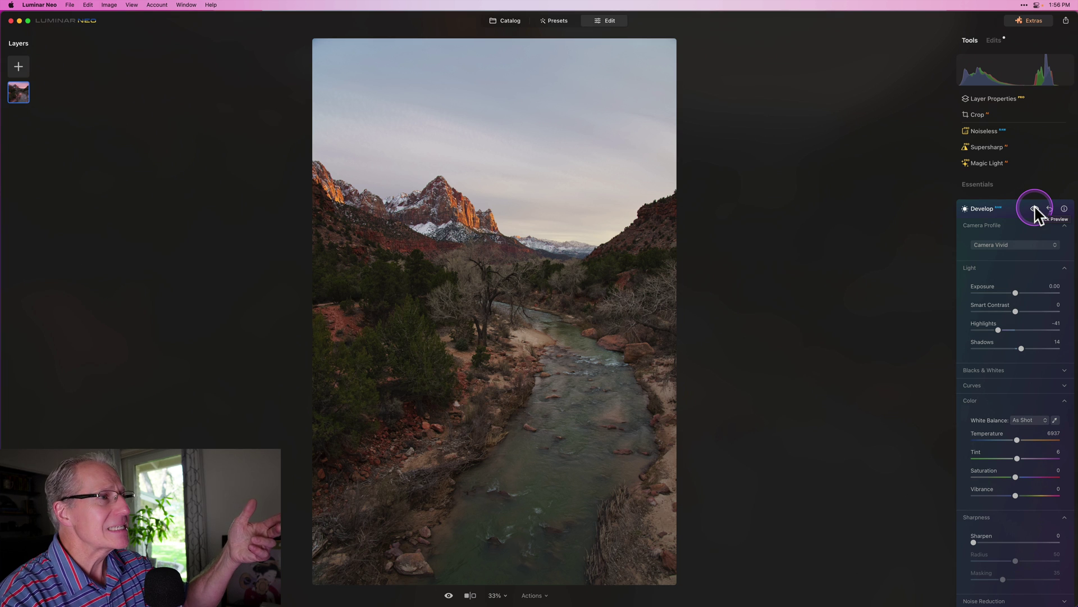
{"action": "left_click", "coordinate": [1035, 210]}
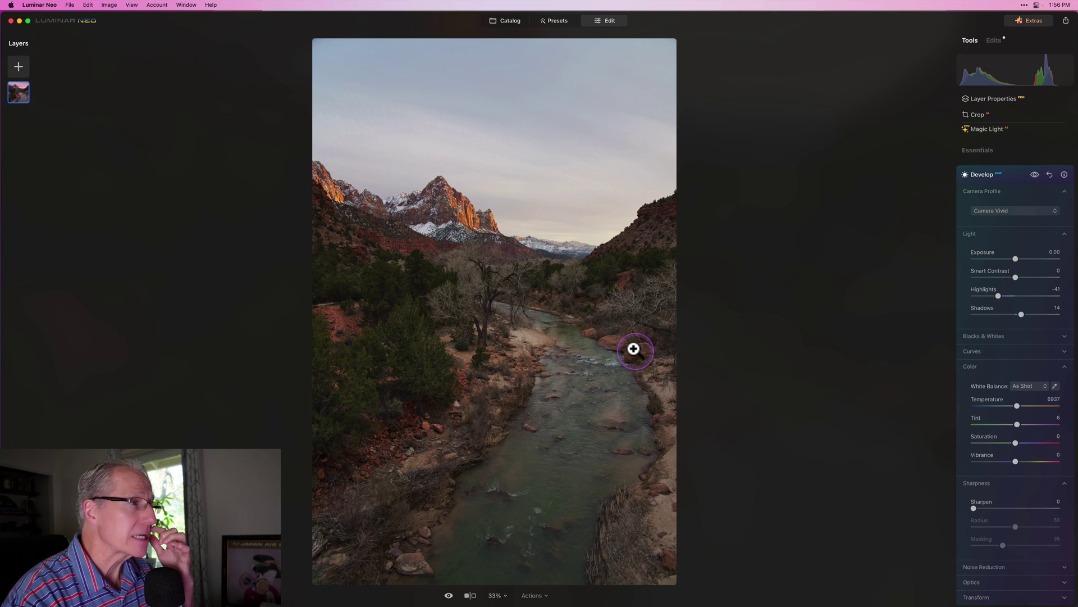
Check Blacks & Whites, leaving them at 0, then collapse it and the Camera Profile section
{"action": "left_click", "coordinate": [1023, 326]}
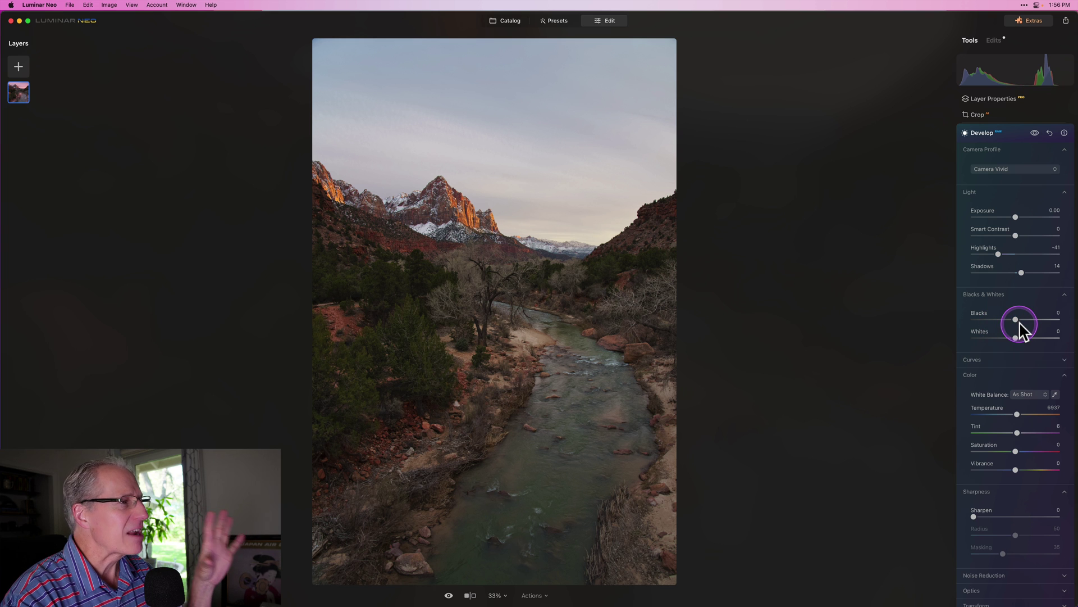
{"action": "scroll", "coordinate": [1019, 329], "scroll_direction": "up", "scroll_amount": 1}
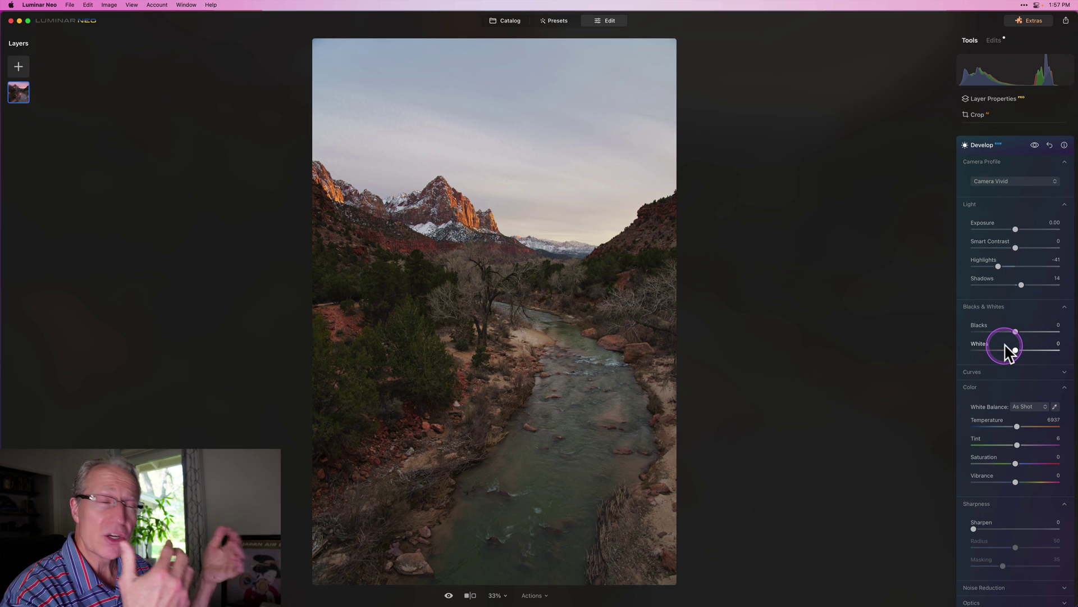
{"action": "left_click", "coordinate": [1007, 309]}
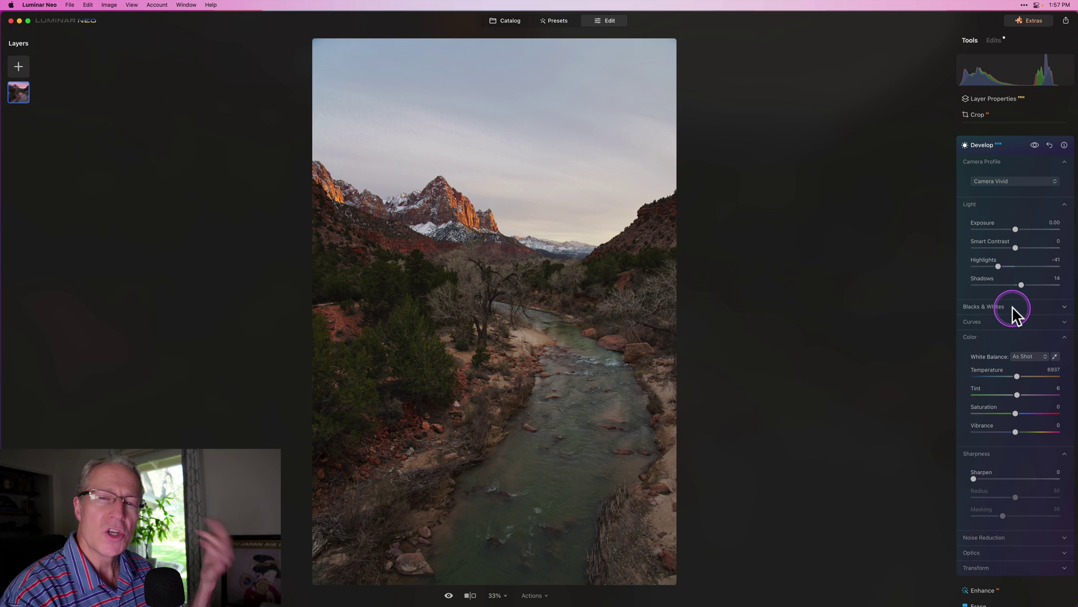
{"action": "left_click", "coordinate": [1020, 162]}
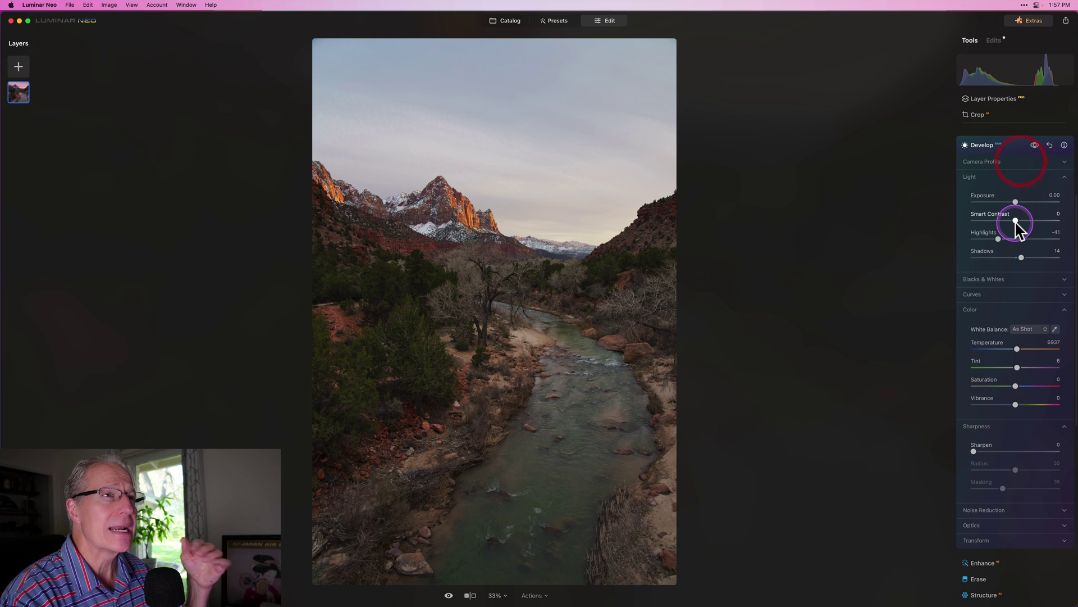
{"action": "left_click", "coordinate": [1004, 282]}
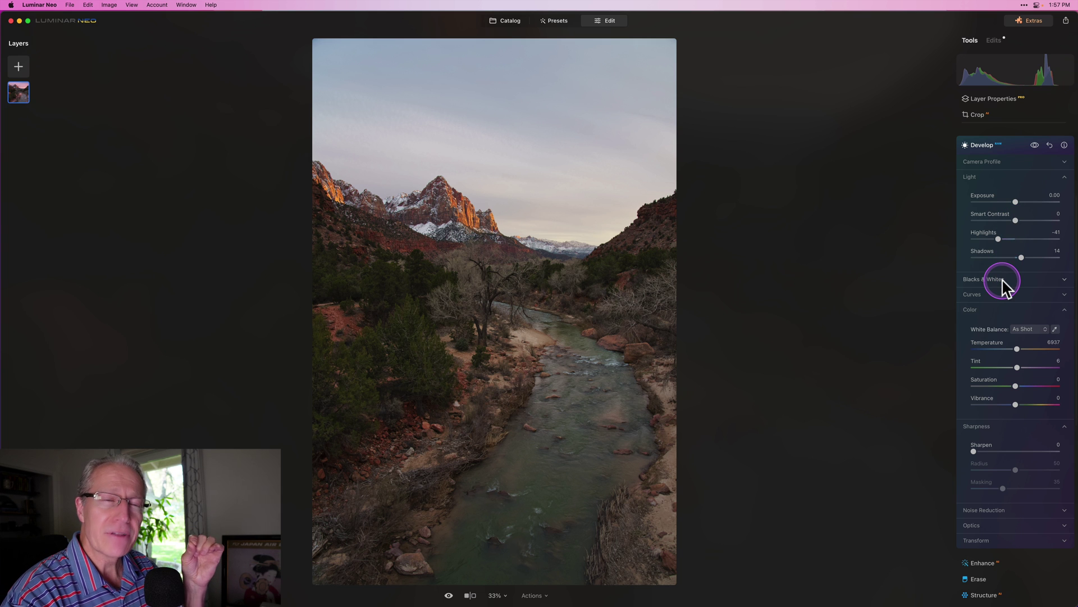
Set Temperature to 6154, then toggle Develop off and on to compare
{"action": "scroll", "coordinate": [1017, 323], "scroll_direction": "down", "scroll_amount": 1}
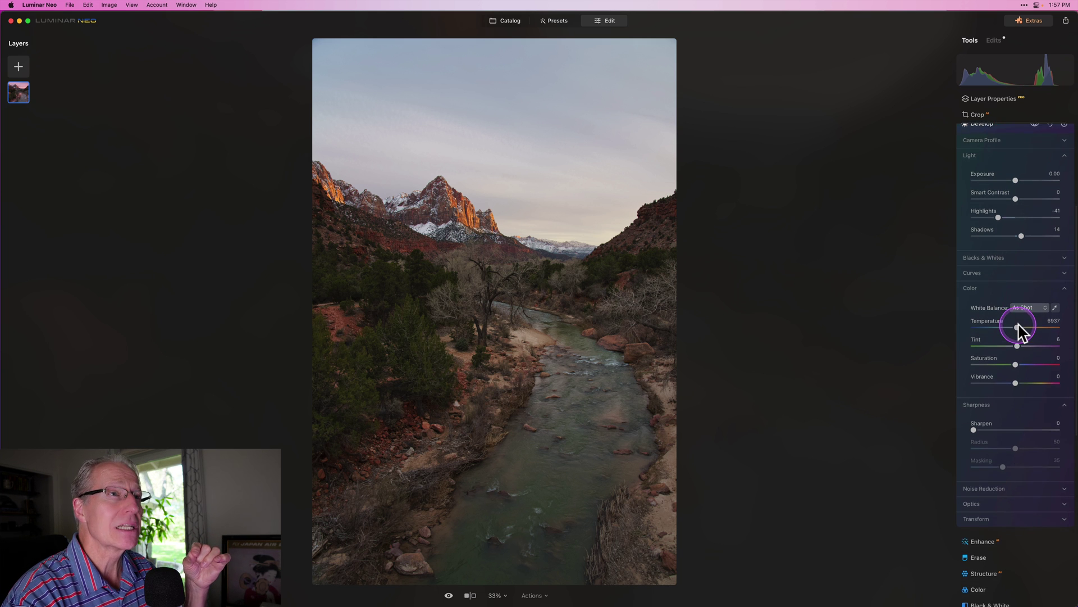
{"action": "left_click", "coordinate": [1018, 355]}
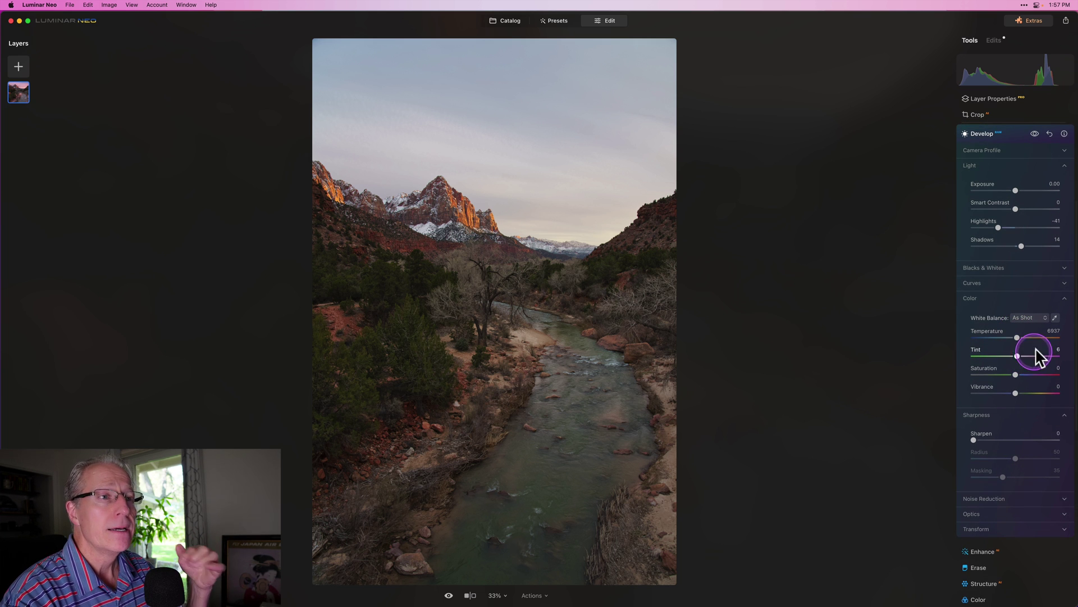
{"action": "left_click", "coordinate": [1051, 334]}
{"action": "double_click", "coordinate": [1052, 331]}
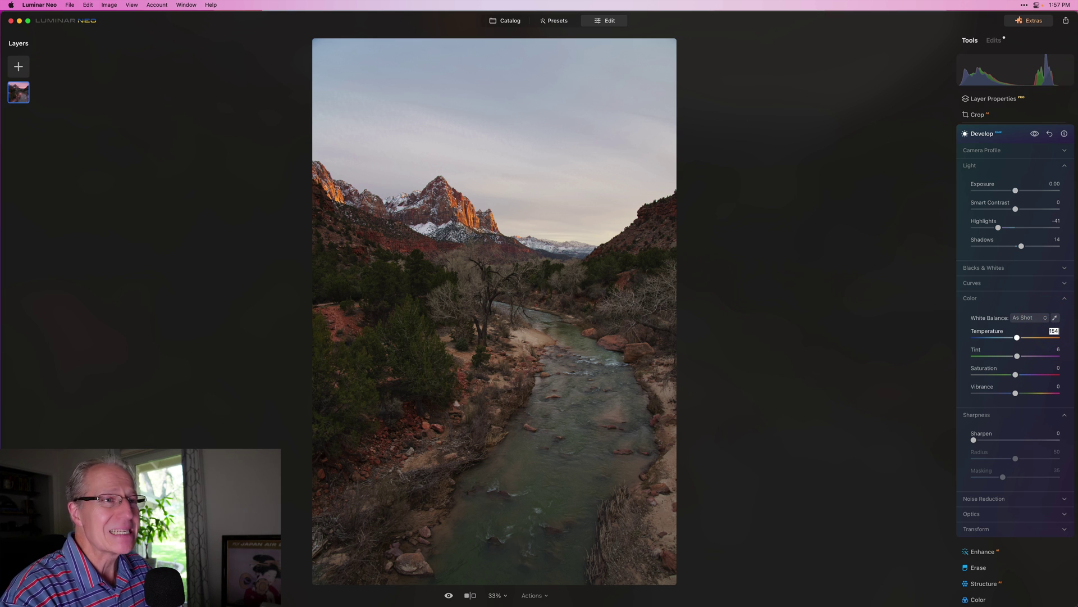
{"action": "key", "text": "Return"}
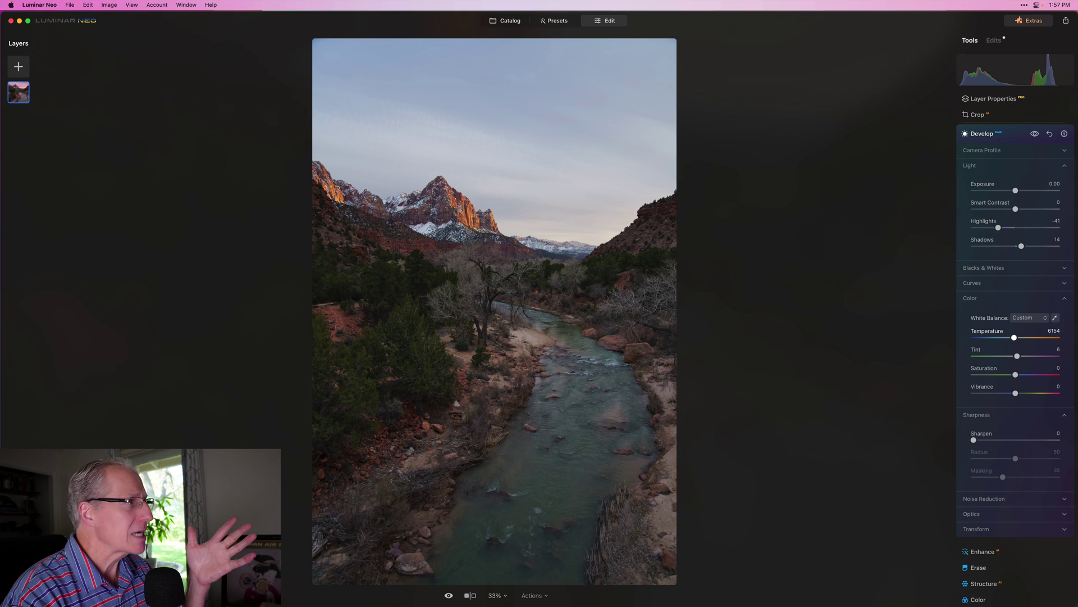
{"action": "left_click", "coordinate": [1035, 133]}
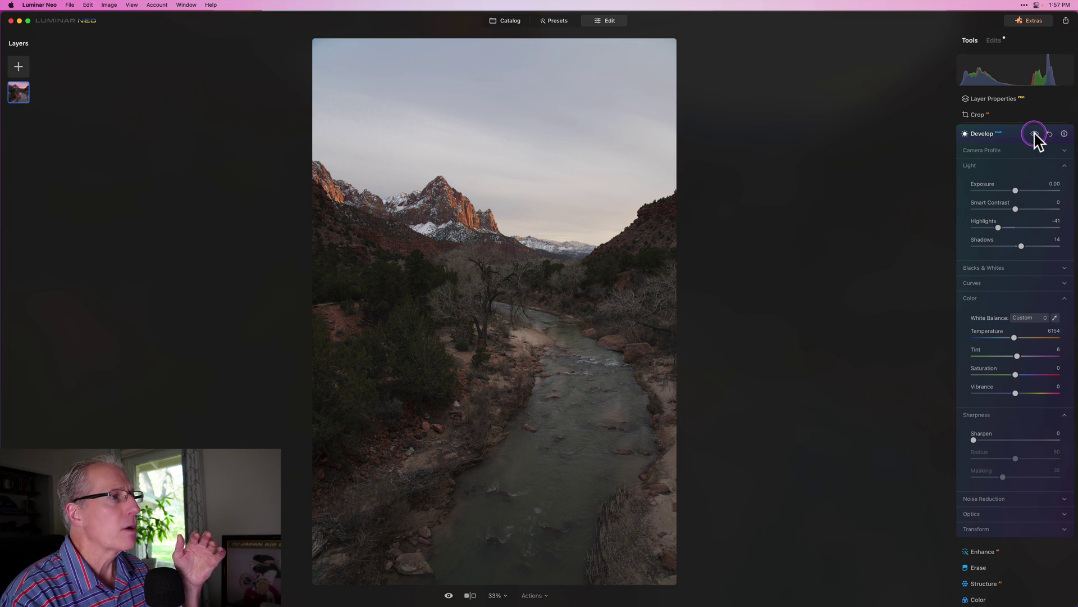
{"action": "left_click", "coordinate": [1034, 133]}
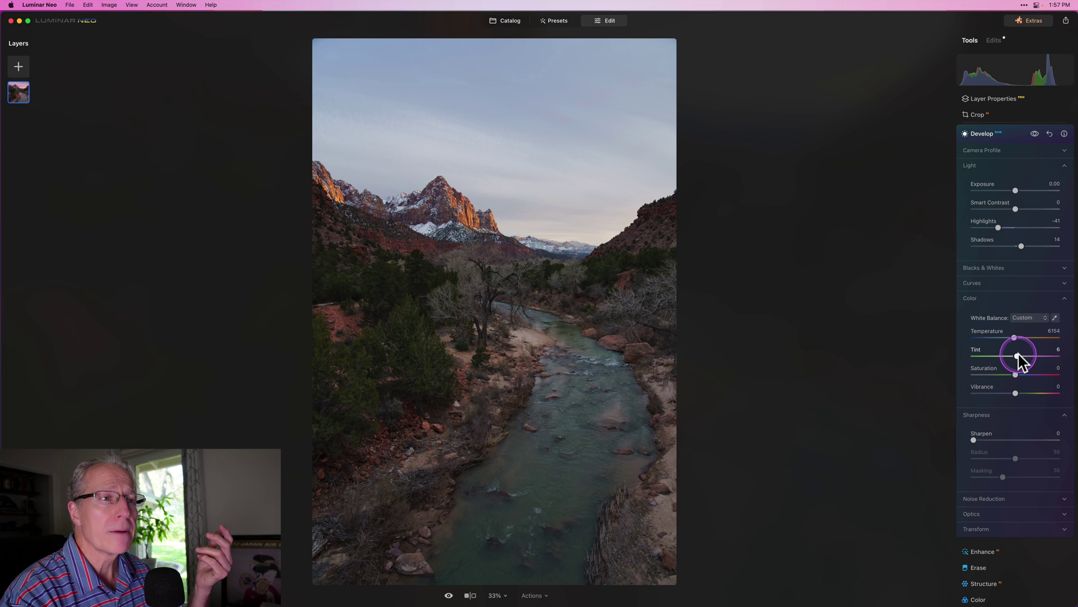
Raise Tint to 11 and Vibrance to about 9
{"action": "left_click_drag", "start_coordinate": [1018, 355], "coordinate": [1020, 356]}
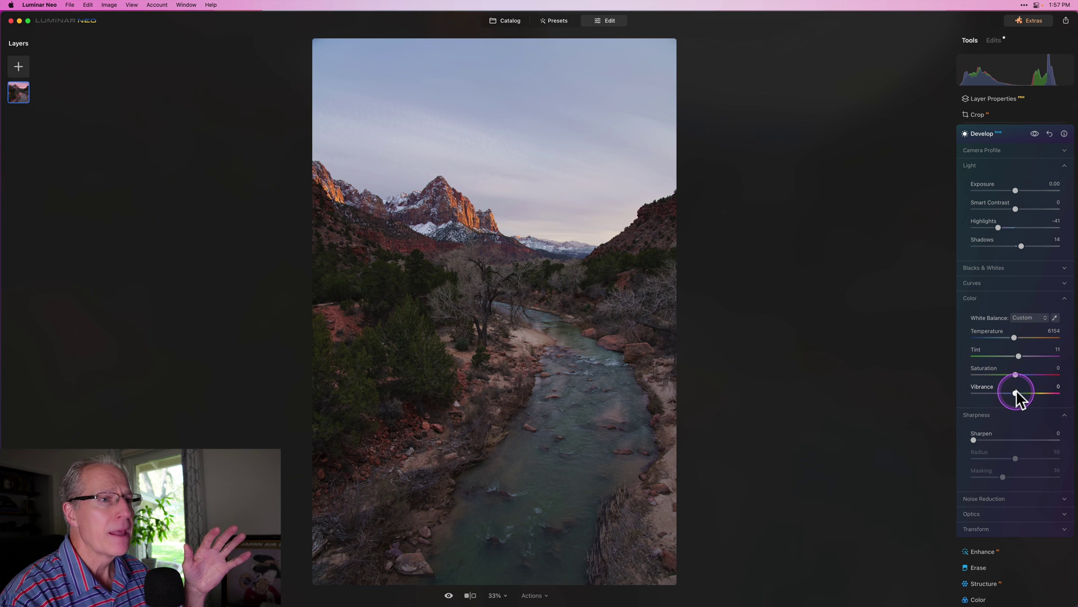
{"action": "left_click_drag", "start_coordinate": [1016, 392], "coordinate": [1020, 393]}
{"action": "left_click", "coordinate": [1016, 374]}
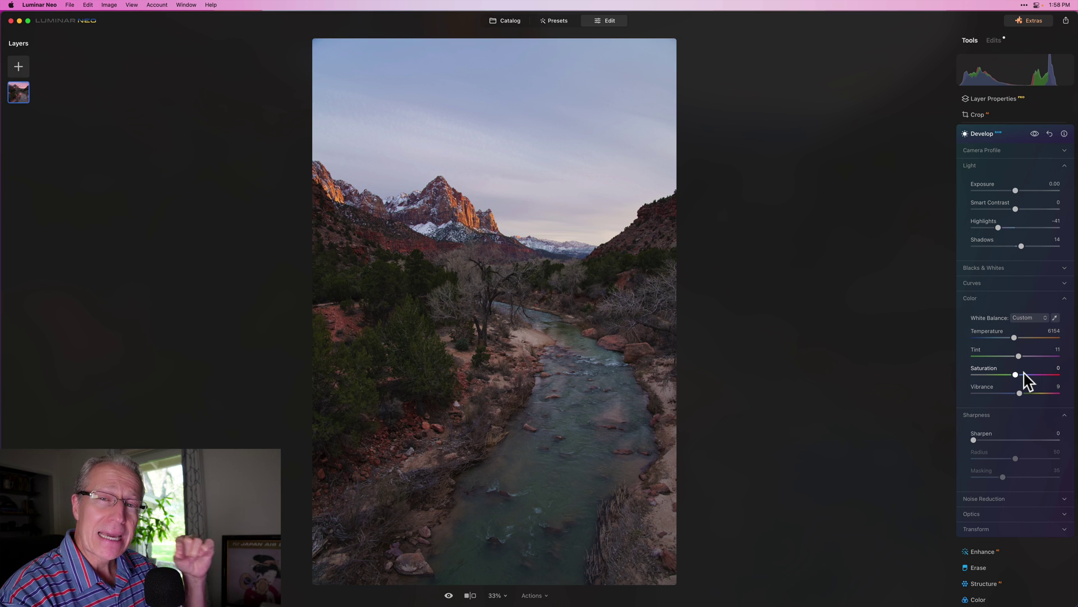
{"action": "left_click", "coordinate": [1015, 374]}
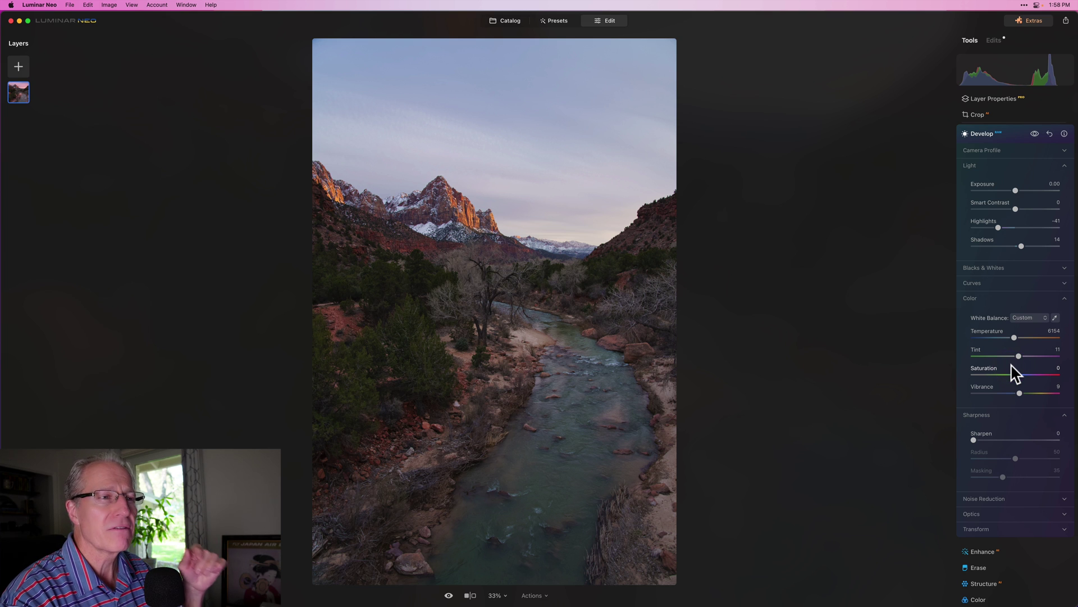
Set Sharpen to 20, compare with Develop toggled off and on, then collapse Develop
{"action": "left_click", "coordinate": [987, 429]}
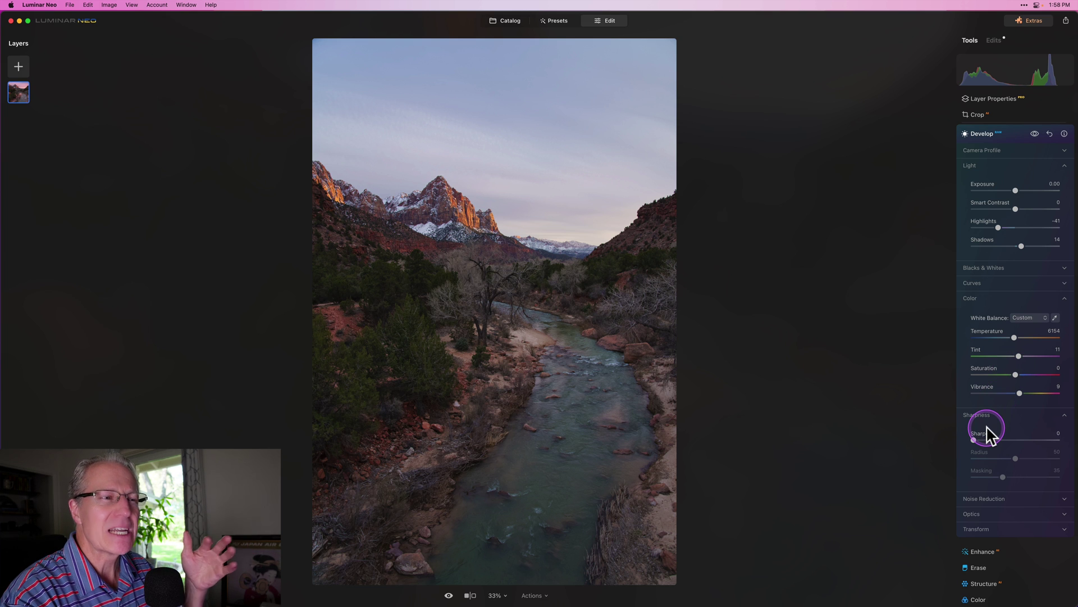
{"action": "left_click_drag", "start_coordinate": [986, 428], "coordinate": [989, 440]}
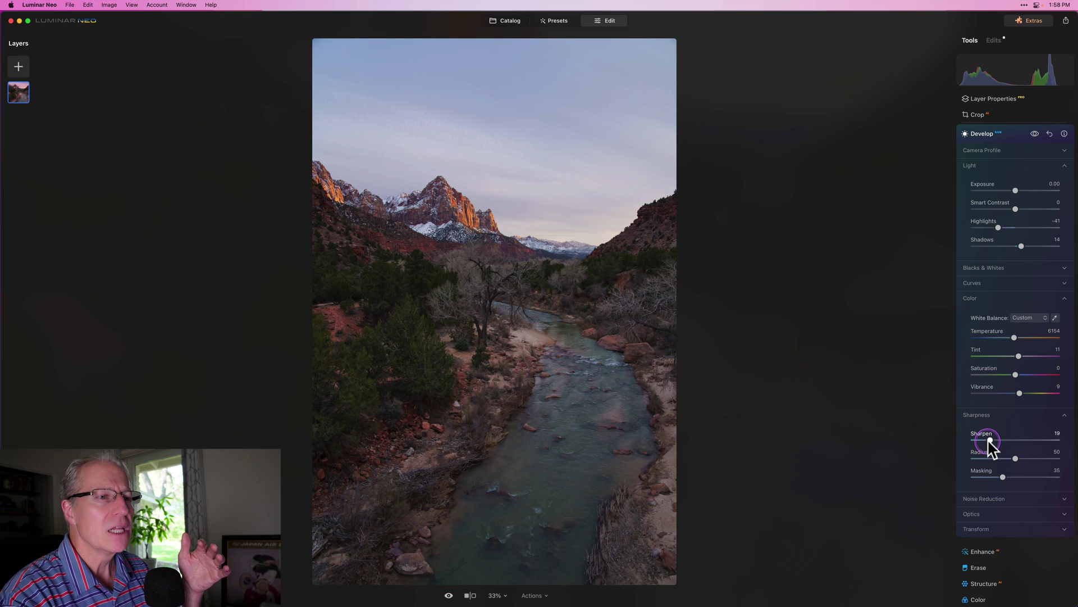
{"action": "left_click", "coordinate": [990, 440]}
{"action": "scroll", "coordinate": [990, 444], "scroll_direction": "up", "scroll_amount": 1}
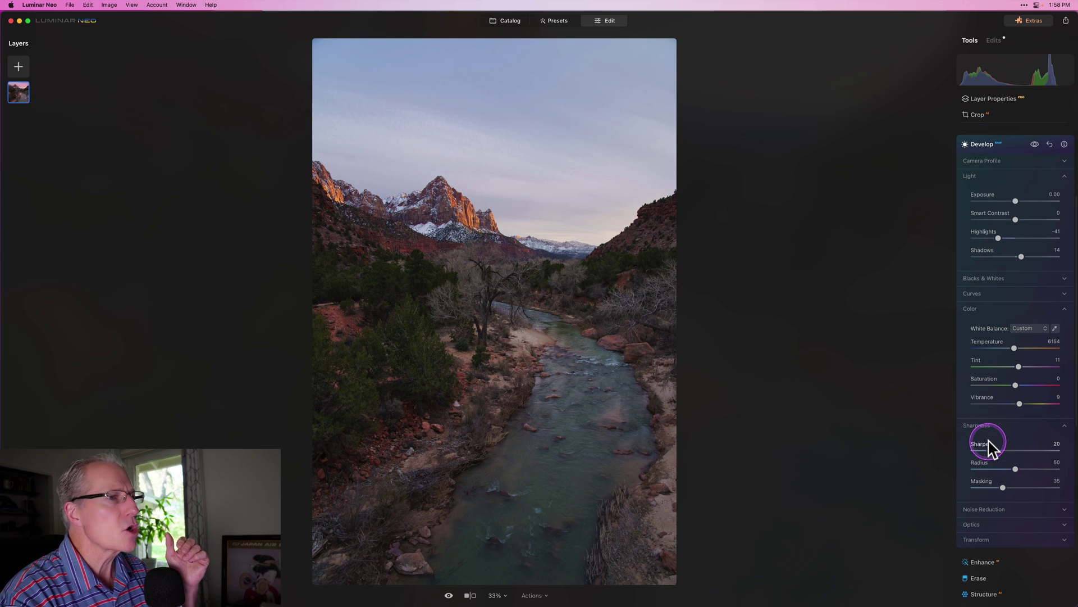
{"action": "left_click", "coordinate": [1035, 154]}
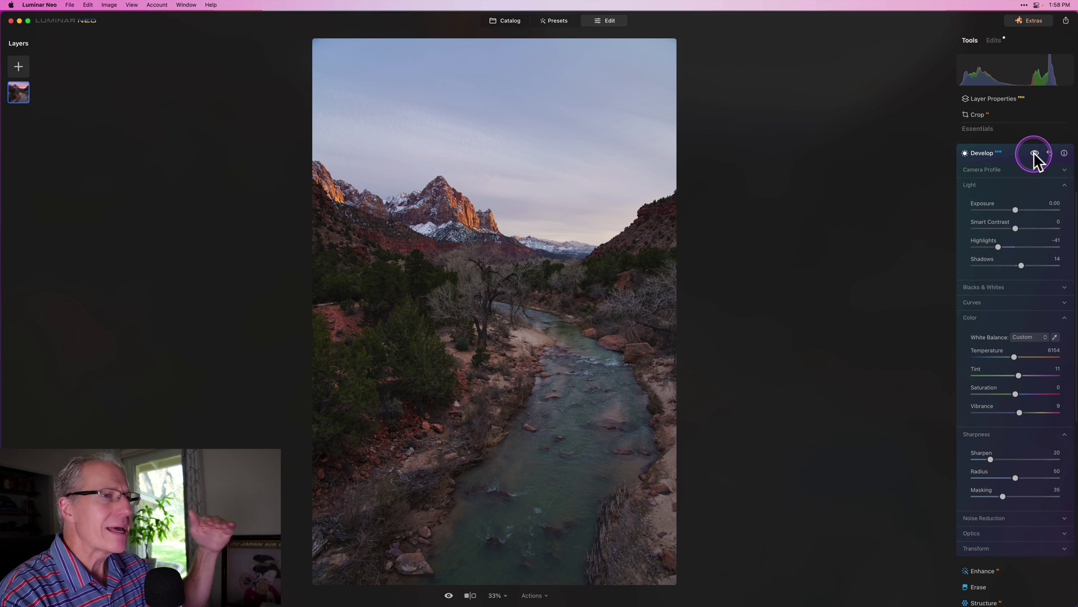
{"action": "left_click", "coordinate": [1035, 154]}
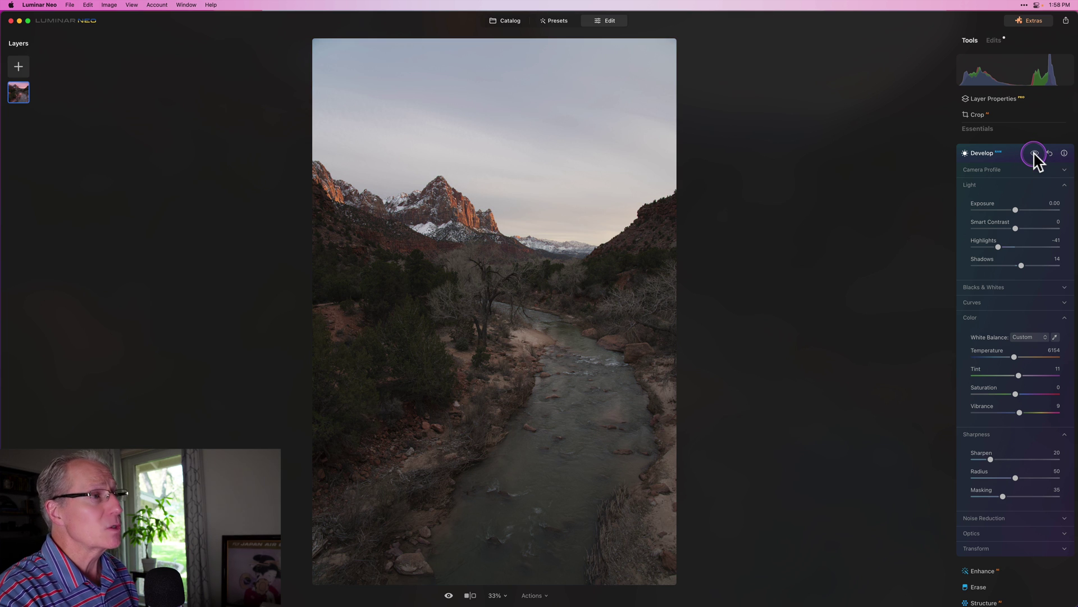
{"action": "left_click", "coordinate": [1036, 154]}
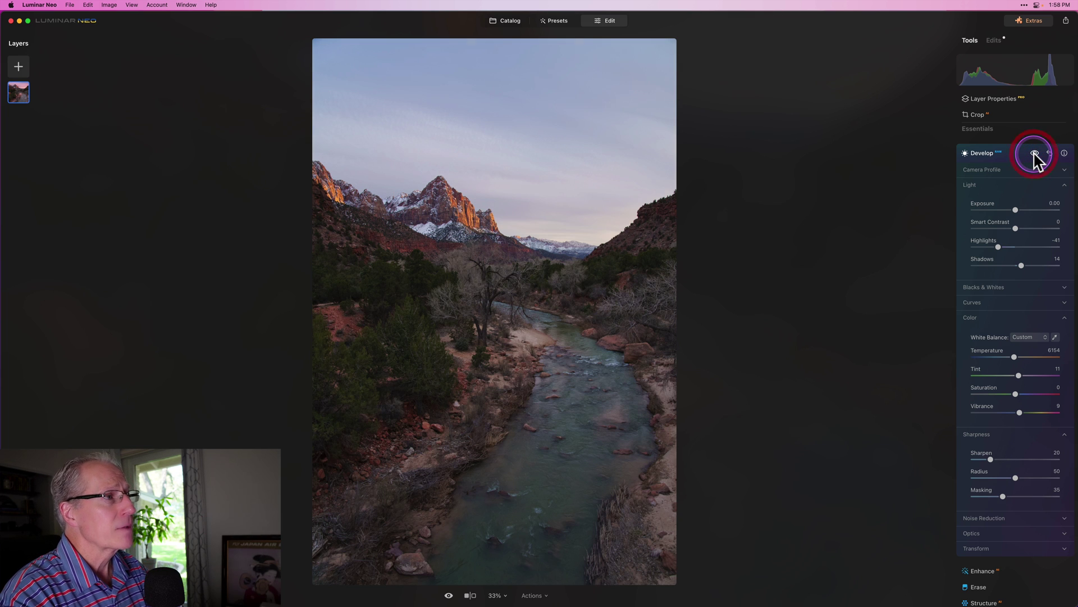
{"action": "left_click", "coordinate": [1001, 206]}
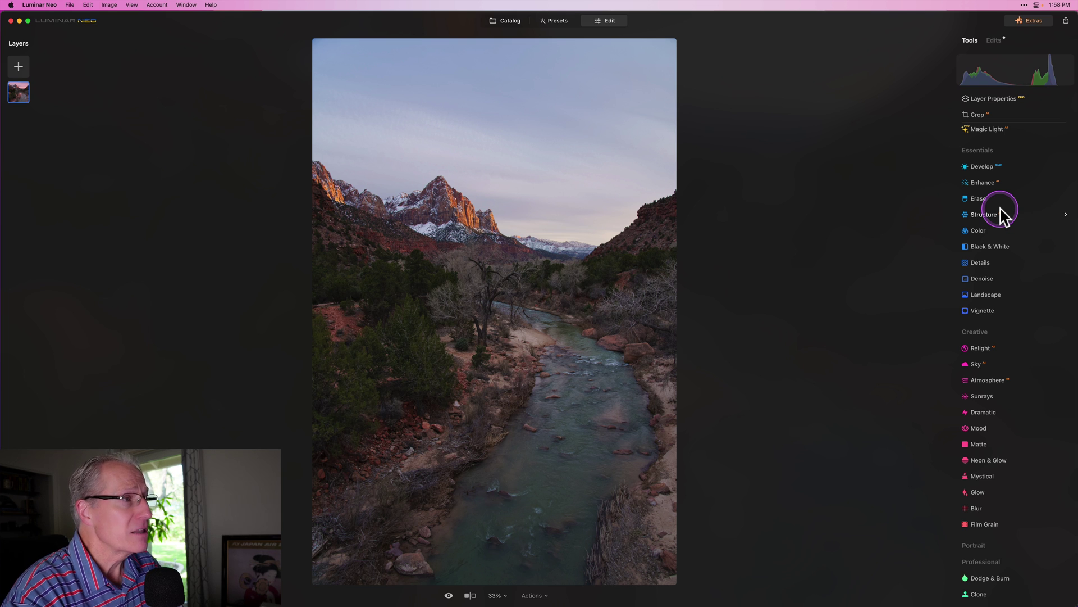
Browse the Tools list to Essentials and expand the Enhance tool
{"action": "scroll", "coordinate": [1003, 215], "scroll_direction": "up", "scroll_amount": 2}
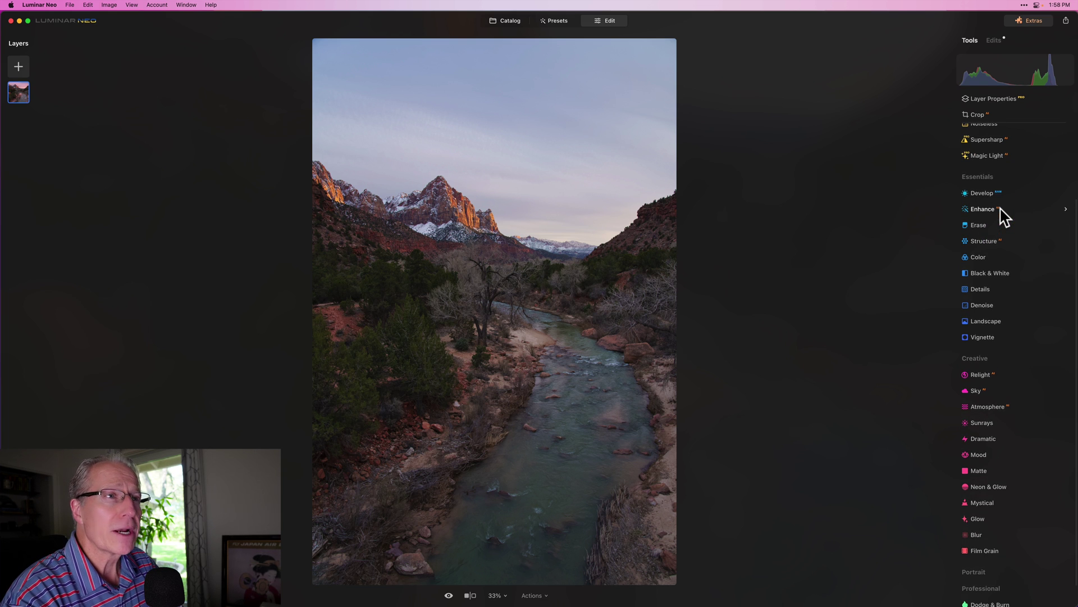
{"action": "left_click", "coordinate": [983, 177]}
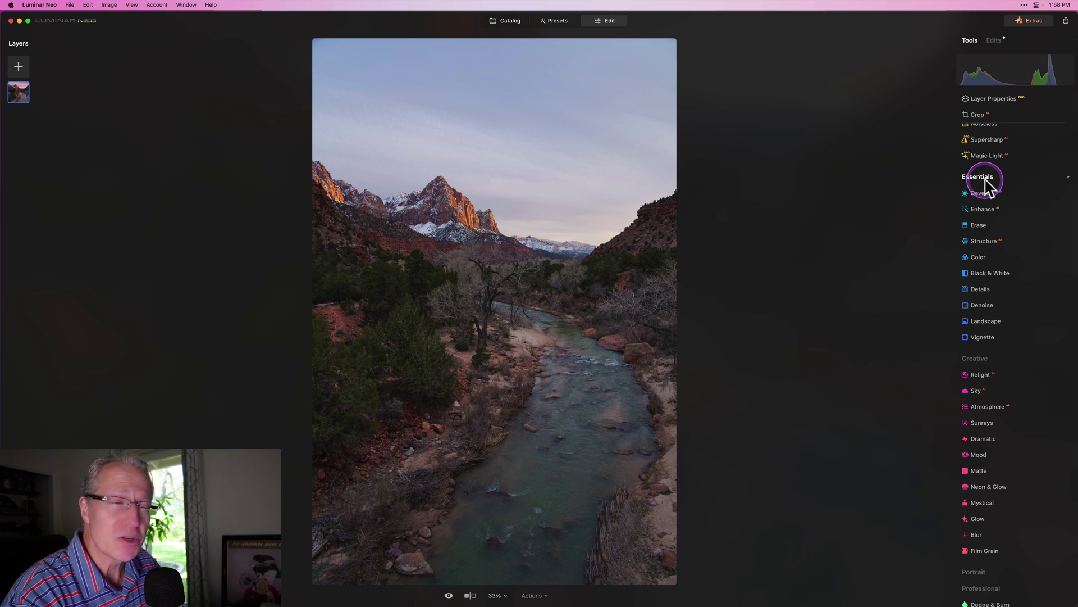
{"action": "left_click", "coordinate": [982, 180]}
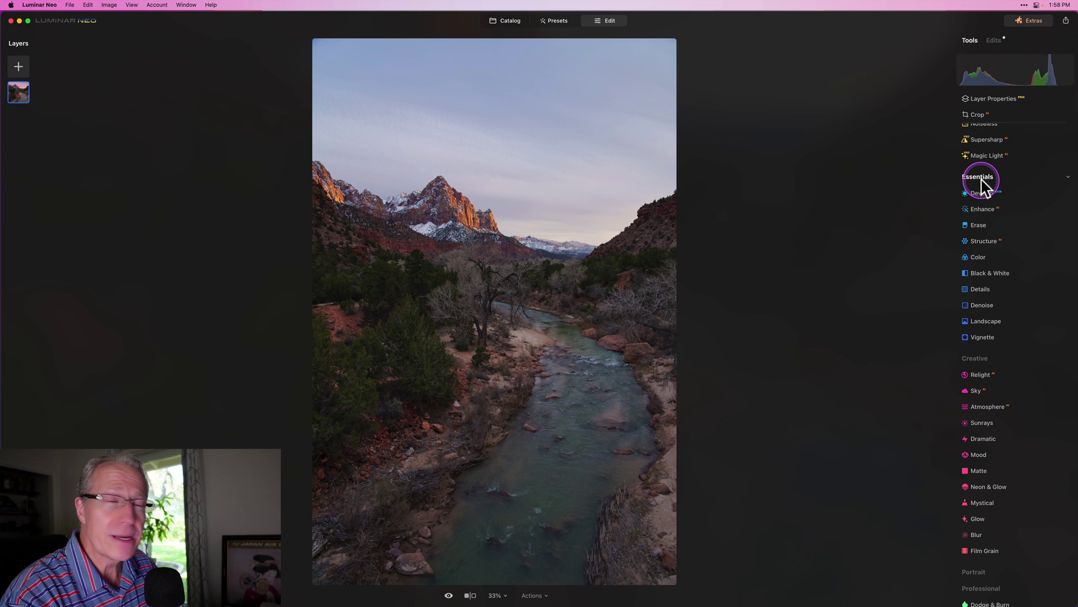
{"action": "left_click", "coordinate": [982, 262]}
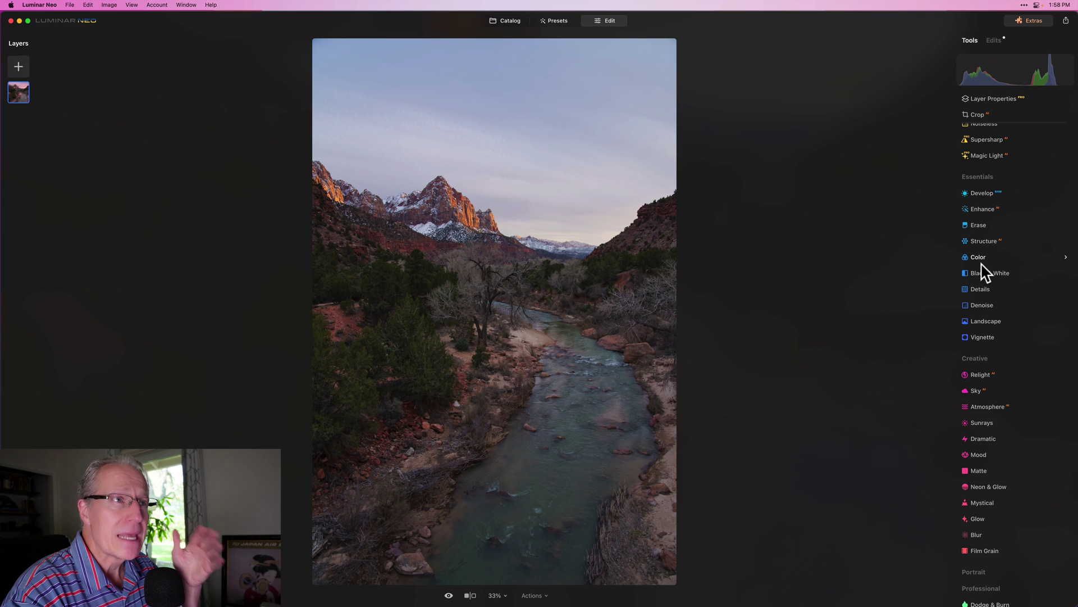
{"action": "scroll", "coordinate": [984, 273], "scroll_direction": "up", "scroll_amount": 4}
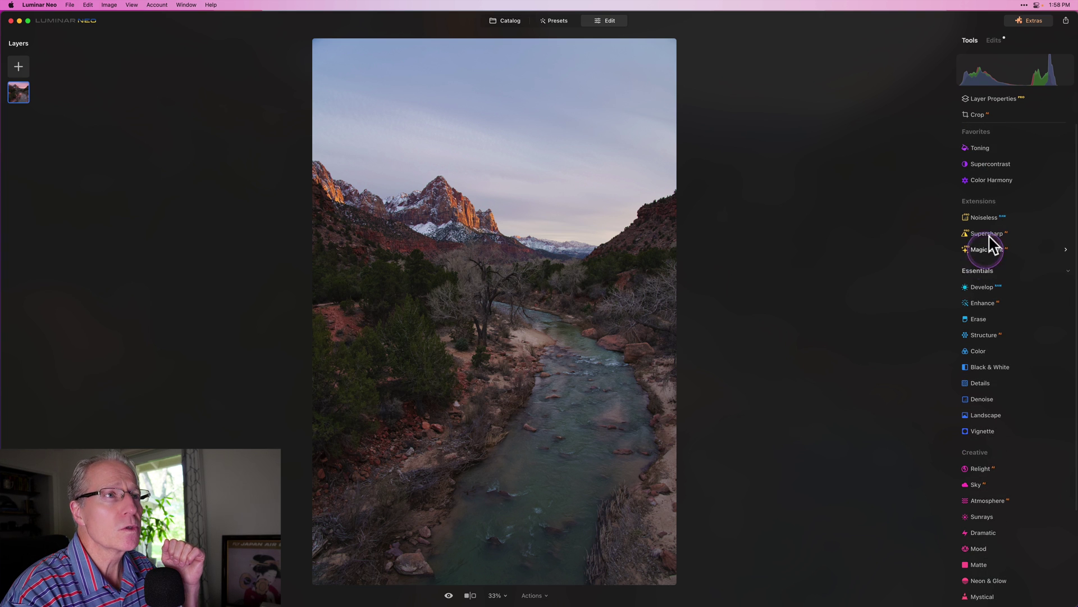
{"action": "left_click", "coordinate": [991, 150]}
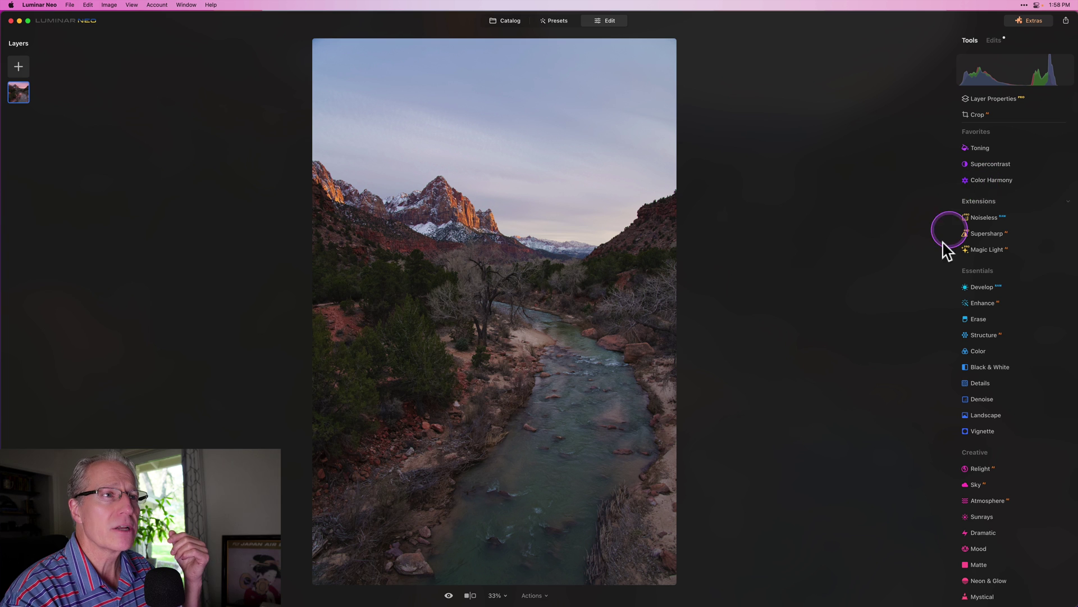
{"action": "scroll", "coordinate": [989, 309], "scroll_direction": "down", "scroll_amount": 4}
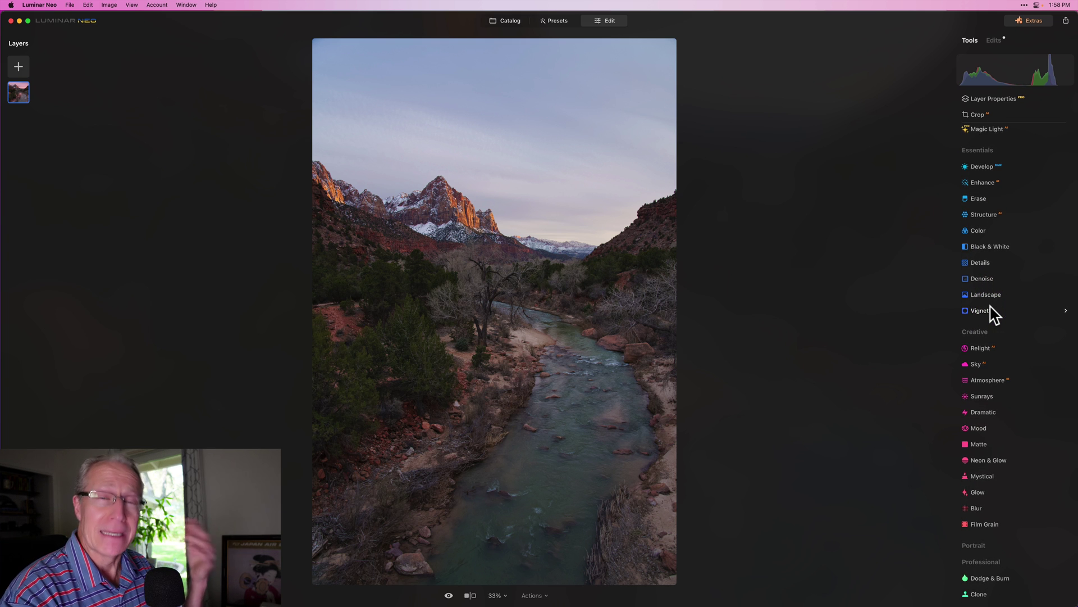
{"action": "scroll", "coordinate": [997, 281], "scroll_direction": "up", "scroll_amount": 1}
{"action": "left_click_drag", "start_coordinate": [989, 243], "coordinate": [993, 219]}
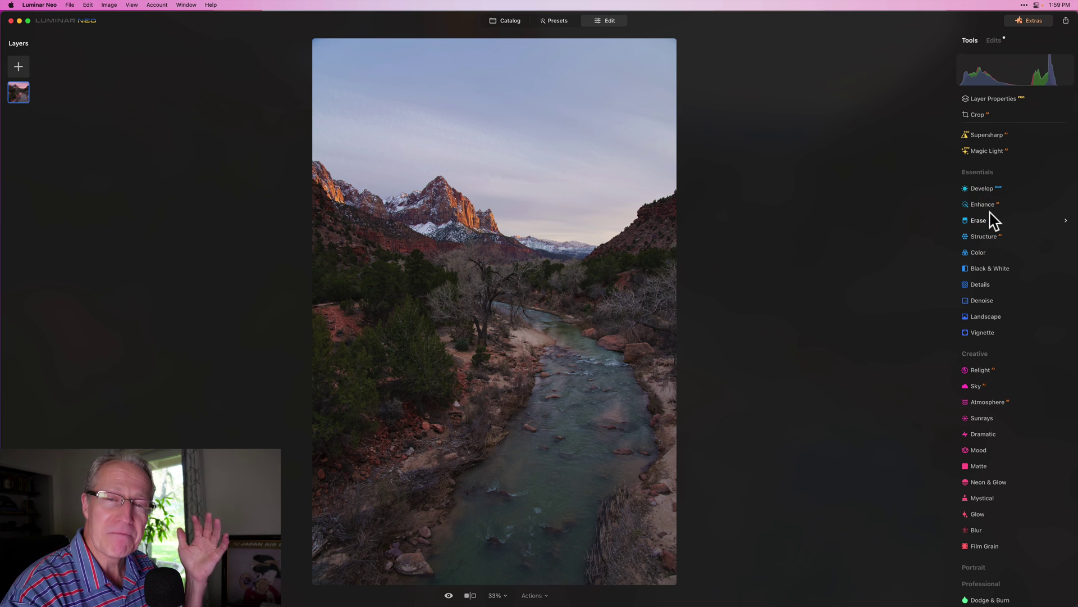
{"action": "left_click_drag", "start_coordinate": [992, 216], "coordinate": [990, 207]}
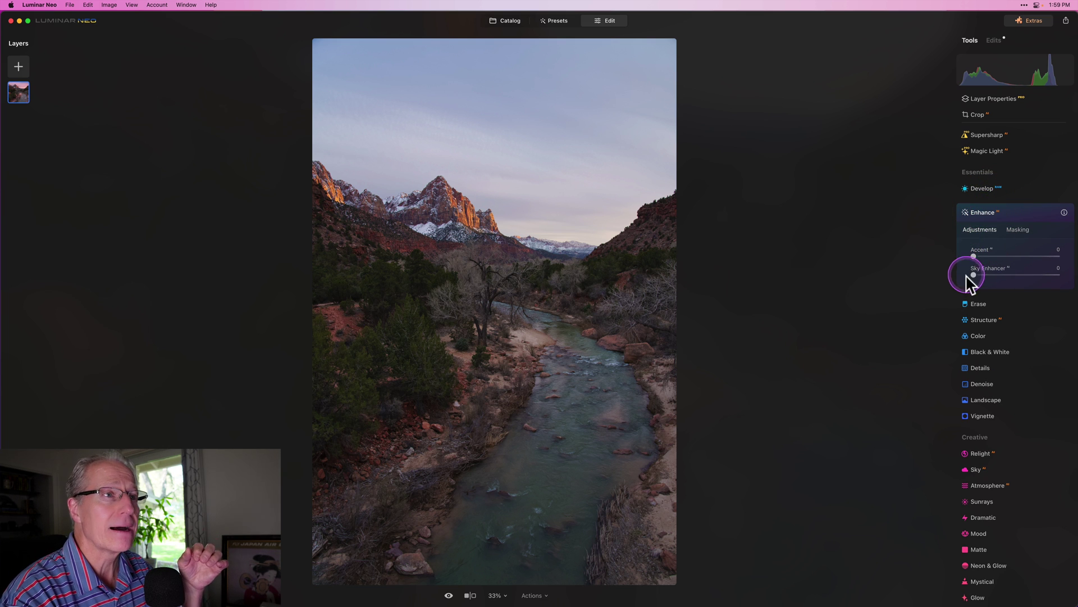
Set Sky Enhancer to 15 and compare the photo with Enhance off and on
{"action": "left_click", "coordinate": [977, 258]}
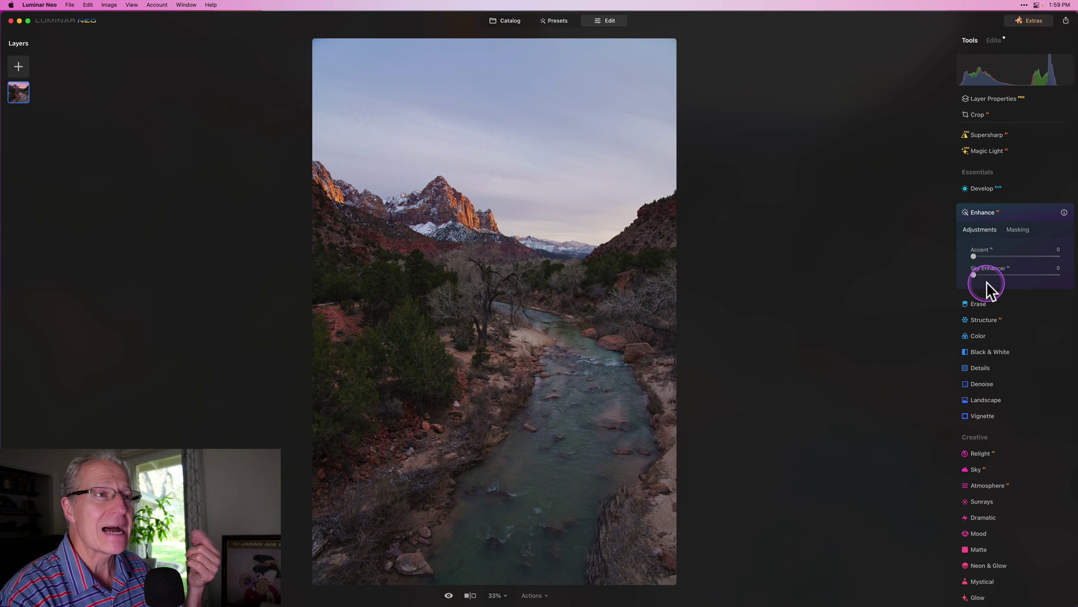
{"action": "mouse_move", "coordinate": [990, 276]}
{"action": "left_mouse_down"}
{"action": "mouse_move", "coordinate": [1052, 269]}
{"action": "mouse_move", "coordinate": [987, 276]}
{"action": "left_mouse_up"}
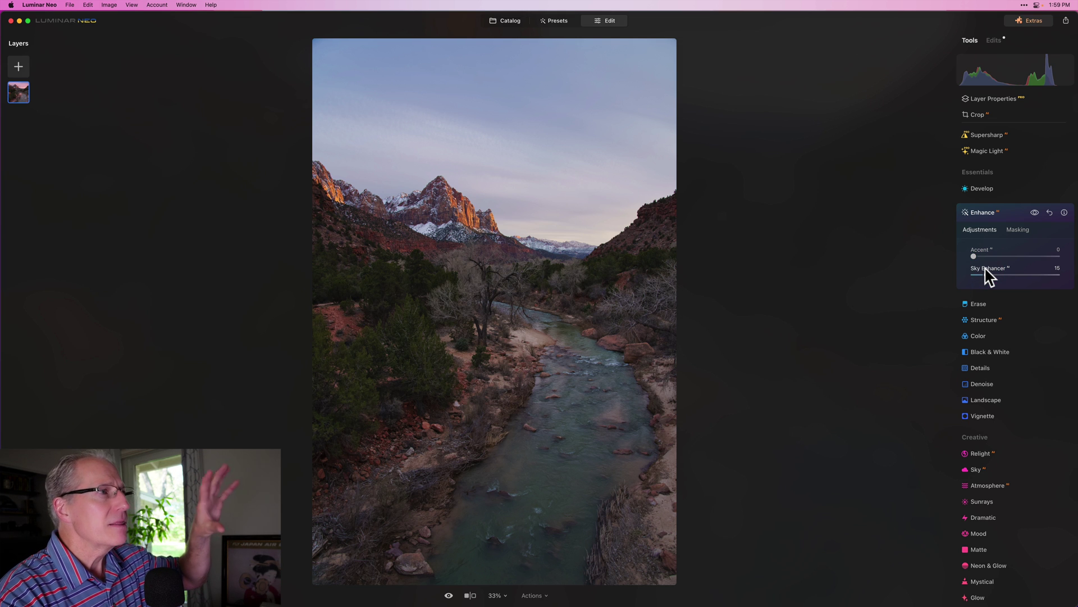
{"action": "left_click", "coordinate": [1035, 213]}
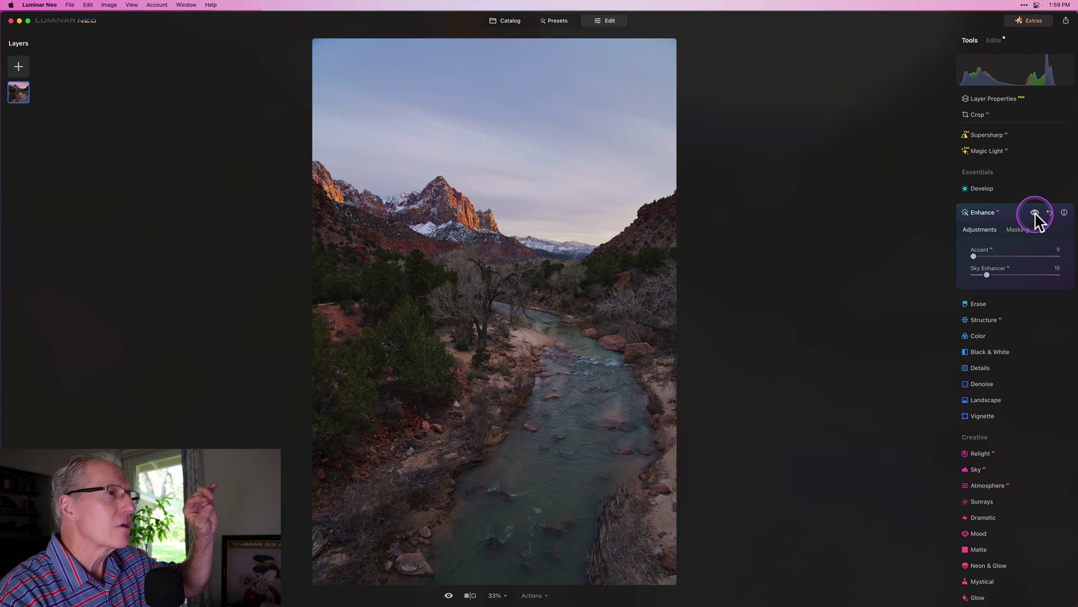
{"action": "left_click", "coordinate": [995, 240]}
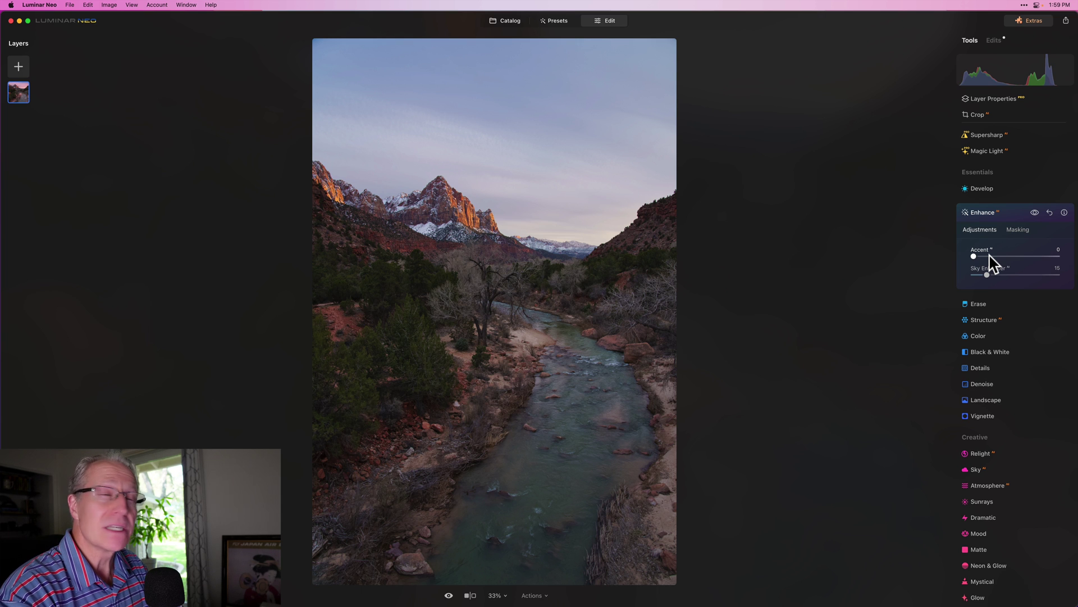
Push Accent to 100, pull it back down, then settle it at 55
{"action": "left_click_drag", "start_coordinate": [990, 256], "coordinate": [1066, 258]}
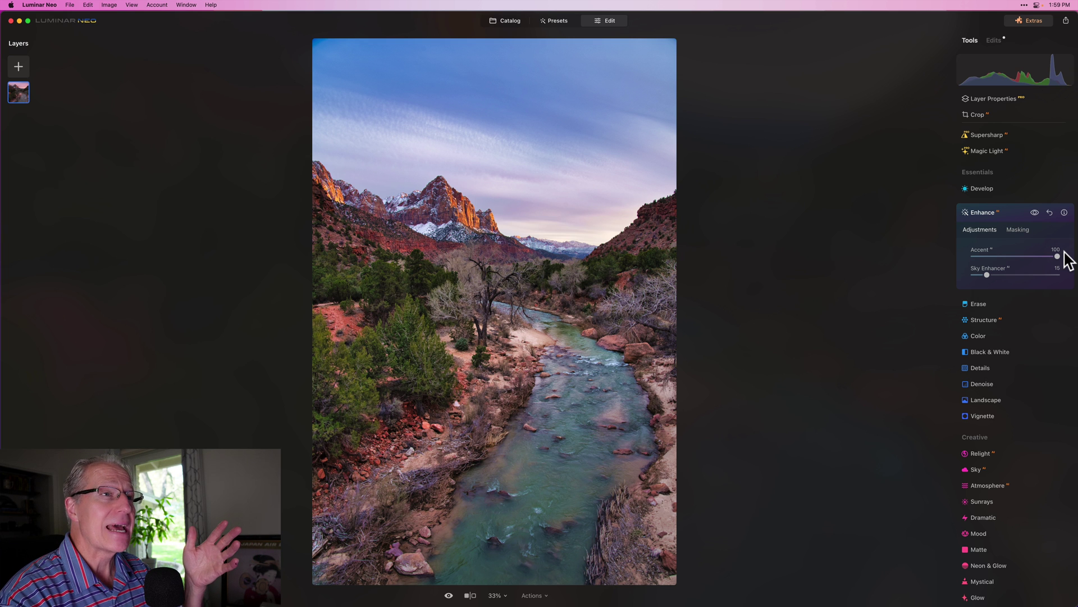
{"action": "left_click_drag", "start_coordinate": [1058, 256], "coordinate": [1003, 257]}
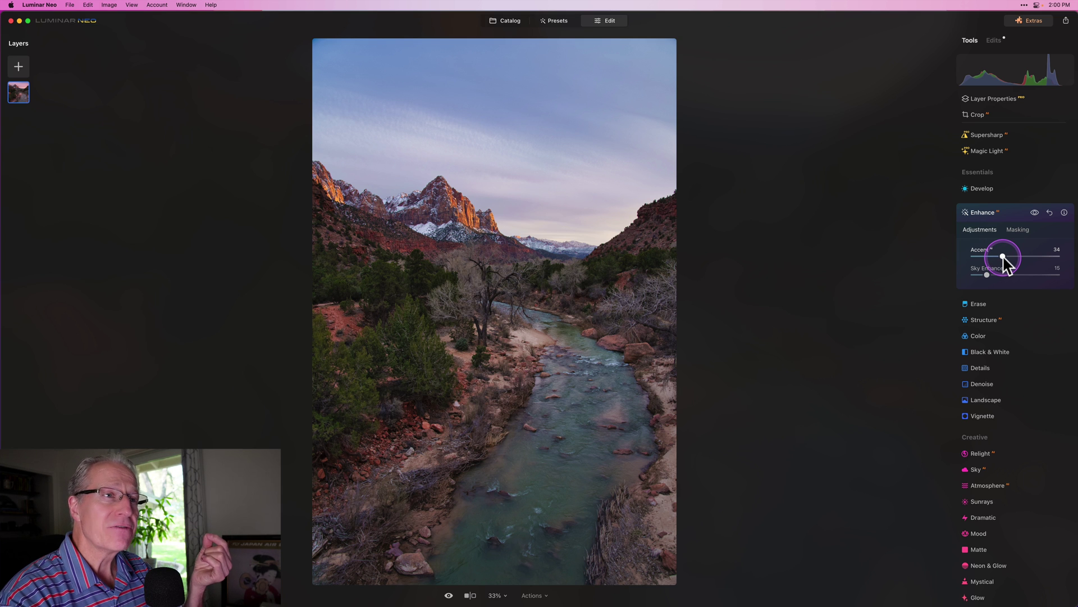
{"action": "left_click_drag", "start_coordinate": [1004, 256], "coordinate": [1022, 257]}
{"action": "left_click", "coordinate": [1021, 257]}
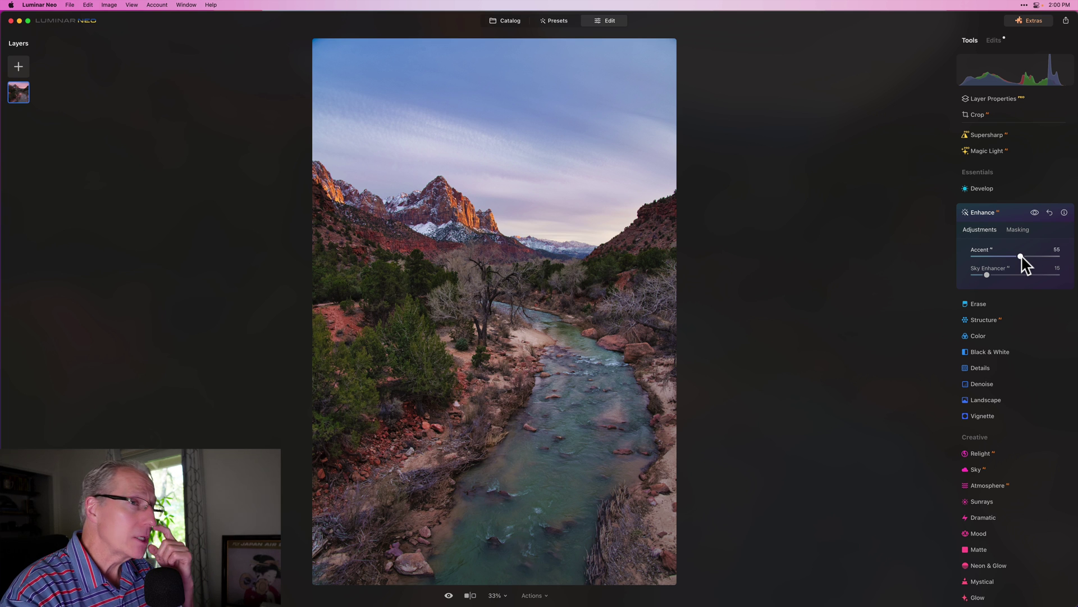
{"action": "left_click", "coordinate": [1018, 231]}
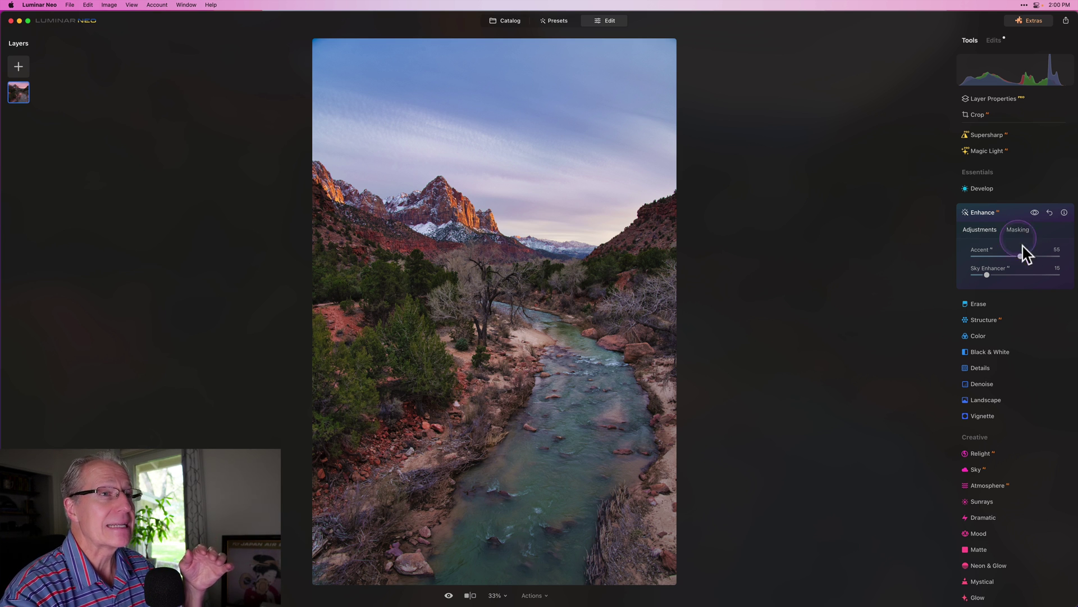
{"action": "left_click", "coordinate": [1024, 257]}
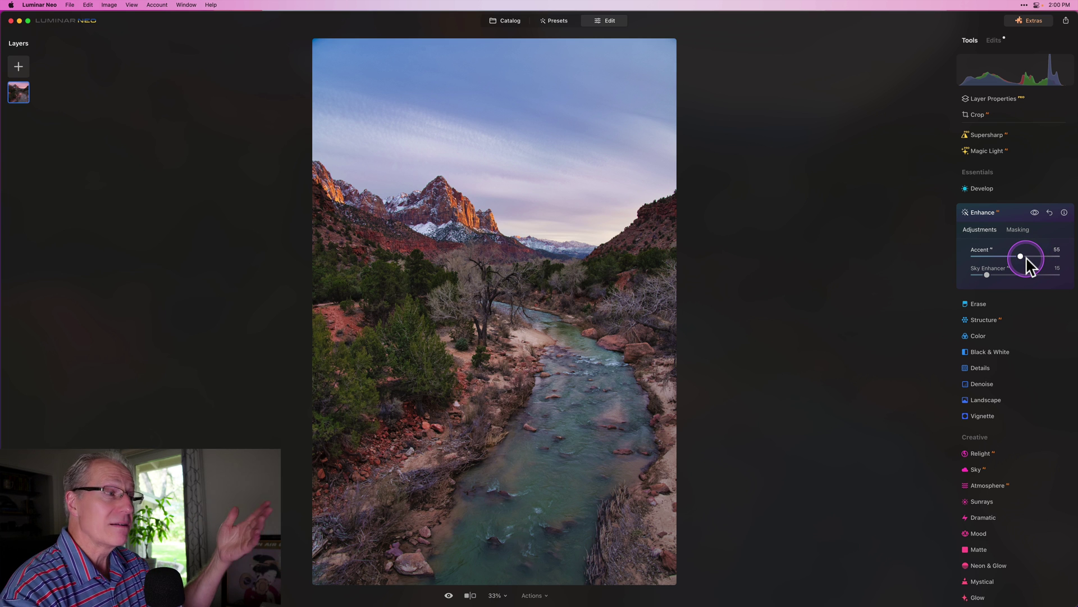
{"action": "left_click", "coordinate": [1031, 233]}
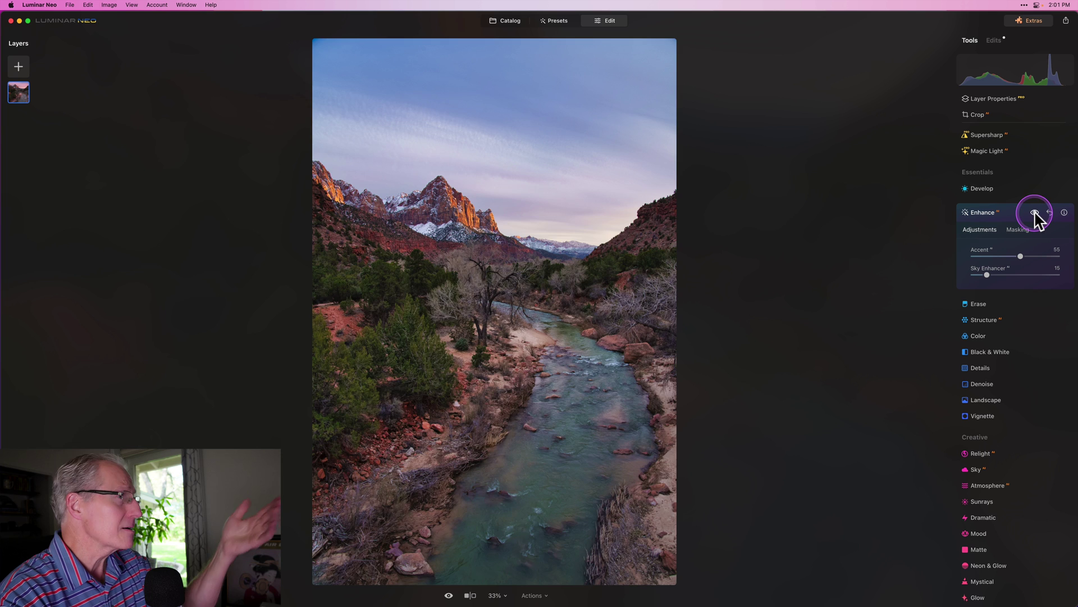
{"action": "left_click", "coordinate": [1035, 214]}
{"action": "left_click", "coordinate": [1035, 214]}
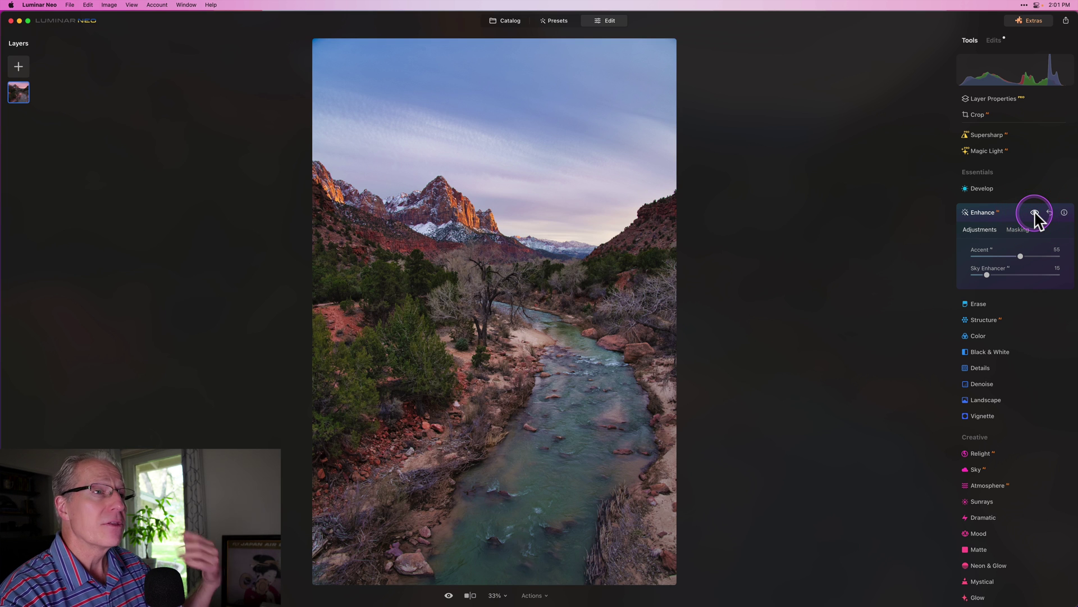
{"action": "left_click", "coordinate": [1011, 214]}
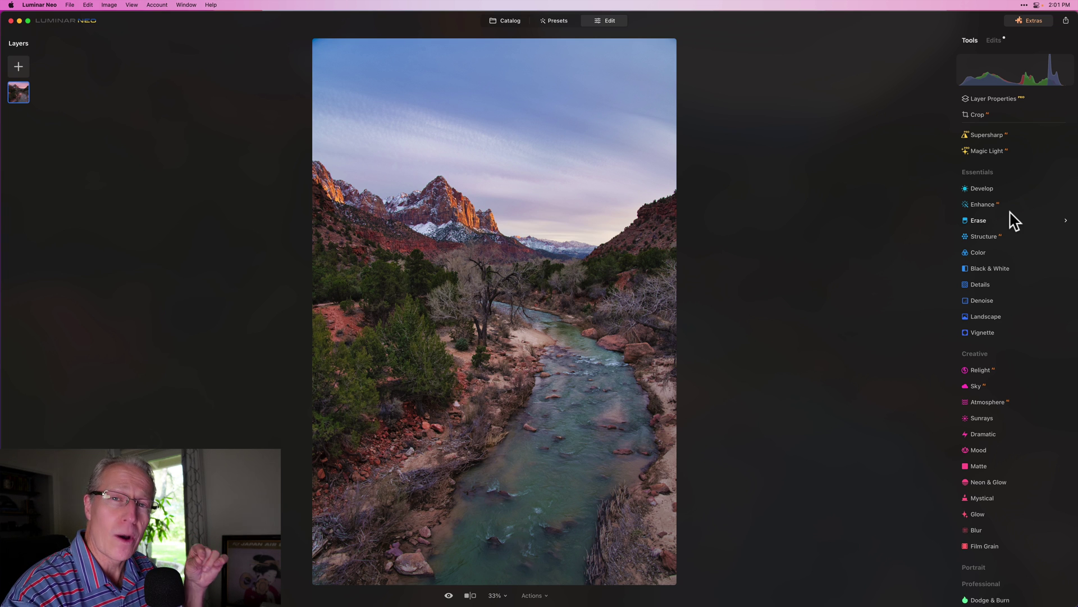
Set Structure Amount to 20 and brush its mask over the central mountain and red slope
{"action": "left_click", "coordinate": [989, 237]}
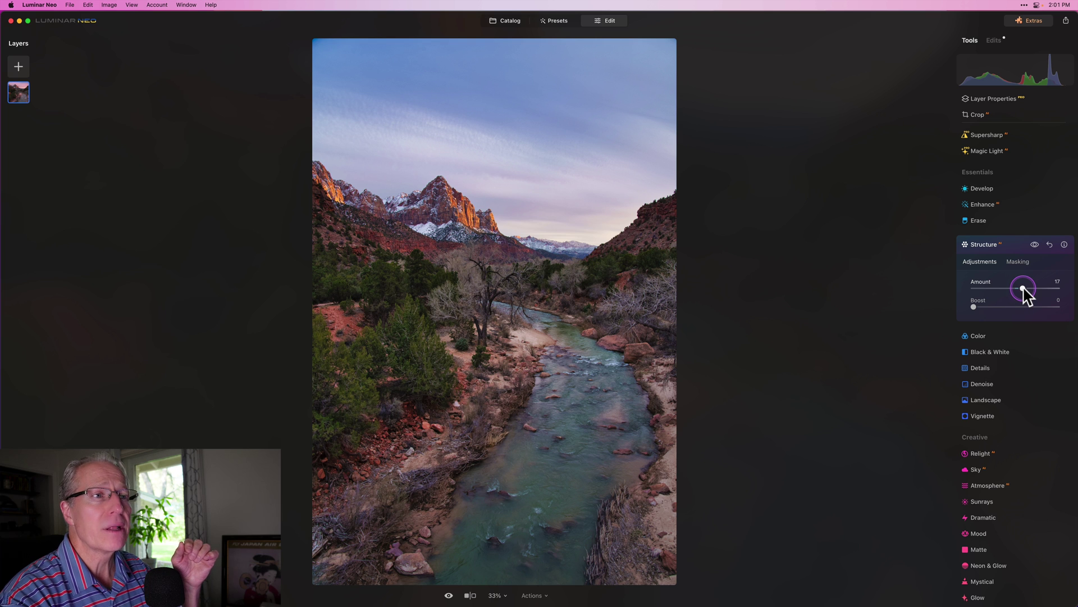
{"action": "left_click_drag", "start_coordinate": [1027, 289], "coordinate": [1053, 291]}
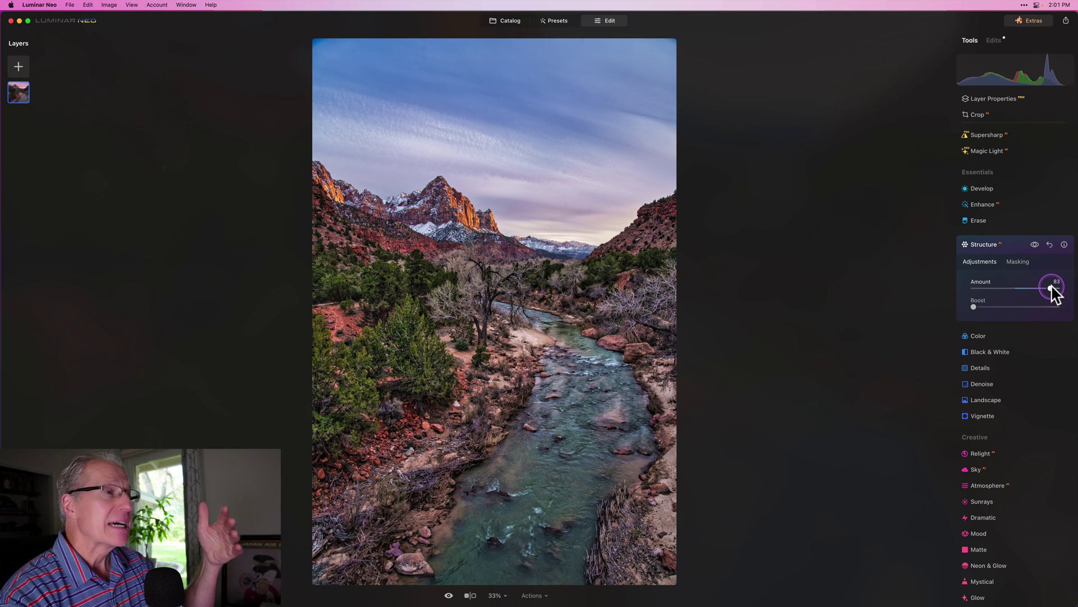
{"action": "left_click_drag", "start_coordinate": [1052, 289], "coordinate": [1026, 290]}
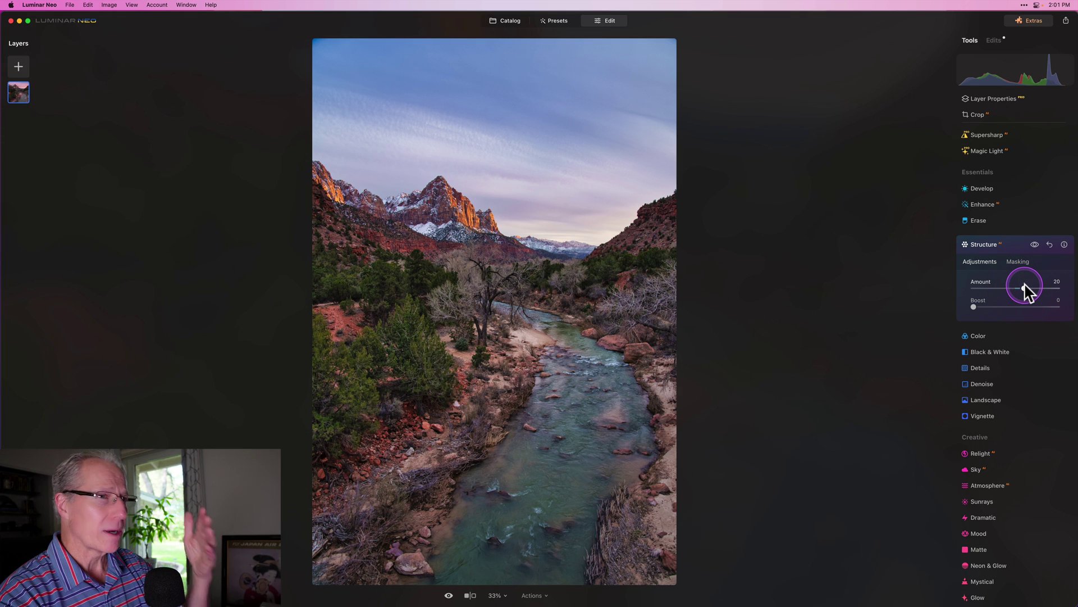
{"action": "left_click", "coordinate": [1020, 262]}
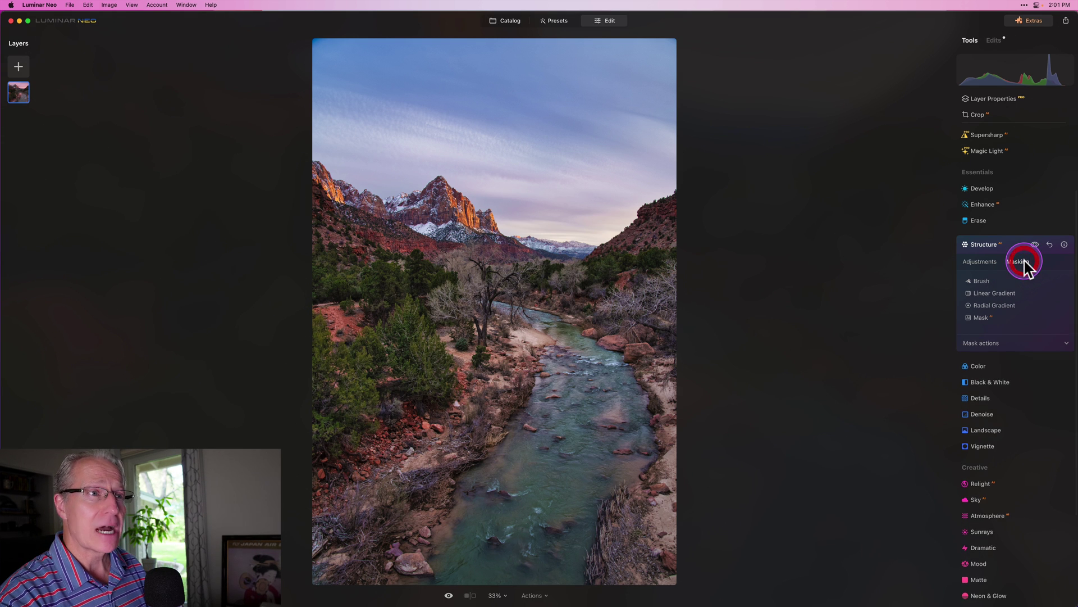
{"action": "left_click", "coordinate": [983, 283]}
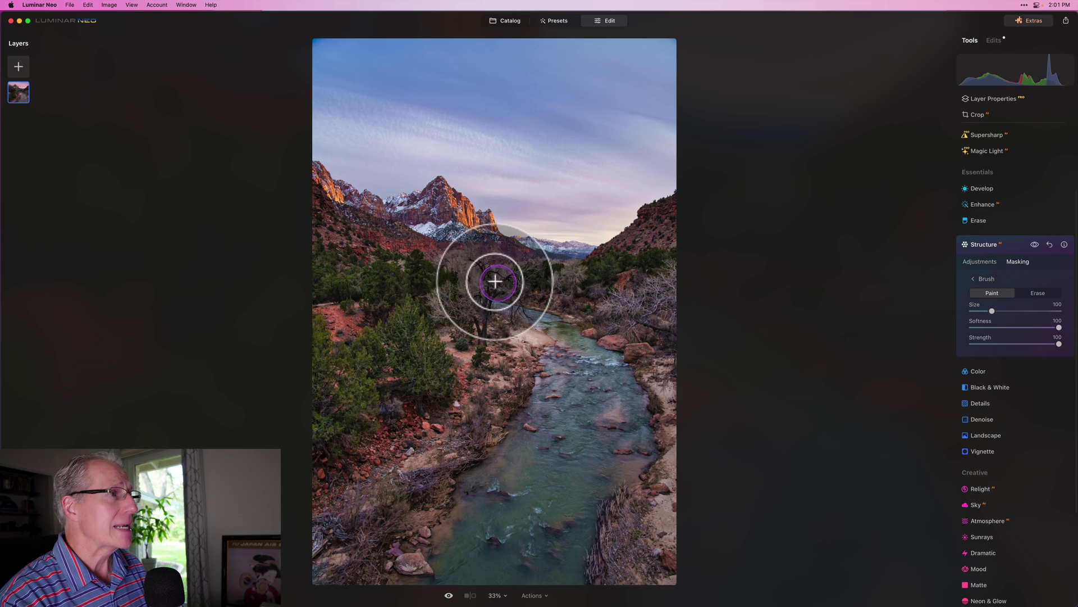
{"action": "mouse_move", "coordinate": [437, 208]}
{"action": "left_mouse_down"}
{"action": "mouse_move", "coordinate": [494, 245]}
{"action": "mouse_move", "coordinate": [411, 207]}
{"action": "mouse_move", "coordinate": [370, 219]}
{"action": "mouse_move", "coordinate": [305, 182]}
{"action": "mouse_move", "coordinate": [328, 222]}
{"action": "mouse_move", "coordinate": [393, 236]}
{"action": "left_mouse_up"}
{"action": "left_click", "coordinate": [416, 377]}
{"action": "mouse_move", "coordinate": [498, 398]}
{"action": "left_mouse_down"}
{"action": "mouse_move", "coordinate": [477, 356]}
{"action": "mouse_move", "coordinate": [537, 348]}
{"action": "mouse_move", "coordinate": [477, 414]}
{"action": "mouse_move", "coordinate": [435, 441]}
{"action": "mouse_move", "coordinate": [421, 422]}
{"action": "mouse_move", "coordinate": [328, 494]}
{"action": "mouse_move", "coordinate": [330, 564]}
{"action": "mouse_move", "coordinate": [389, 561]}
{"action": "mouse_move", "coordinate": [446, 451]}
{"action": "mouse_move", "coordinate": [396, 482]}
{"action": "mouse_move", "coordinate": [364, 534]}
{"action": "mouse_move", "coordinate": [318, 574]}
{"action": "mouse_move", "coordinate": [352, 521]}
{"action": "mouse_move", "coordinate": [445, 439]}
{"action": "mouse_move", "coordinate": [659, 363]}
{"action": "mouse_move", "coordinate": [681, 459]}
{"action": "mouse_move", "coordinate": [626, 511]}
{"action": "mouse_move", "coordinate": [610, 566]}
{"action": "mouse_move", "coordinate": [650, 588]}
{"action": "mouse_move", "coordinate": [669, 461]}
{"action": "mouse_move", "coordinate": [663, 570]}
{"action": "left_mouse_up"}
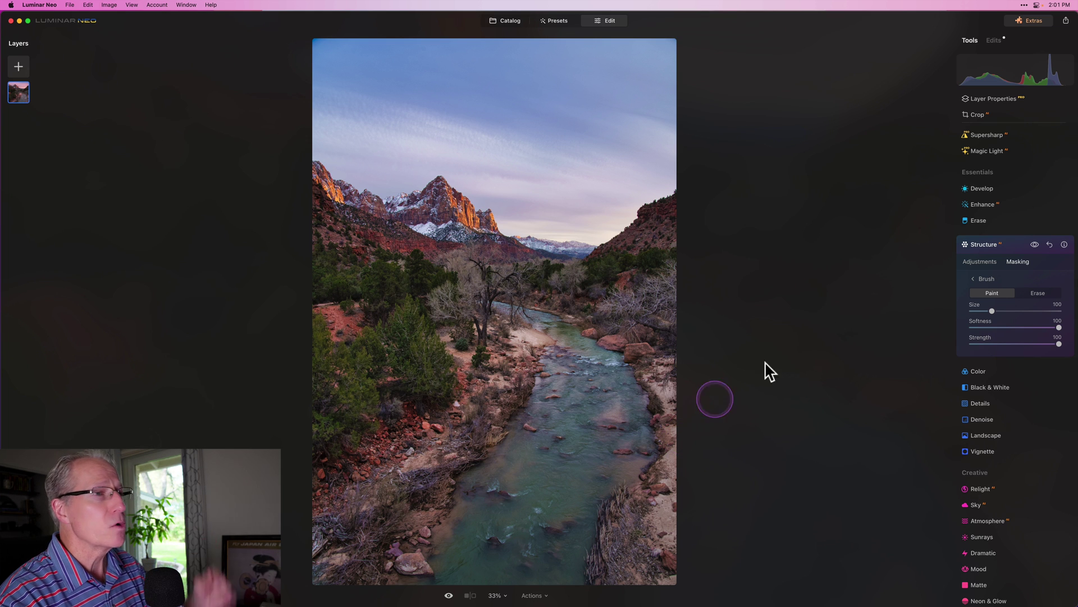
Back on the Structure sliders, compare with and without Structure, then collapse it
{"action": "left_click", "coordinate": [982, 263]}
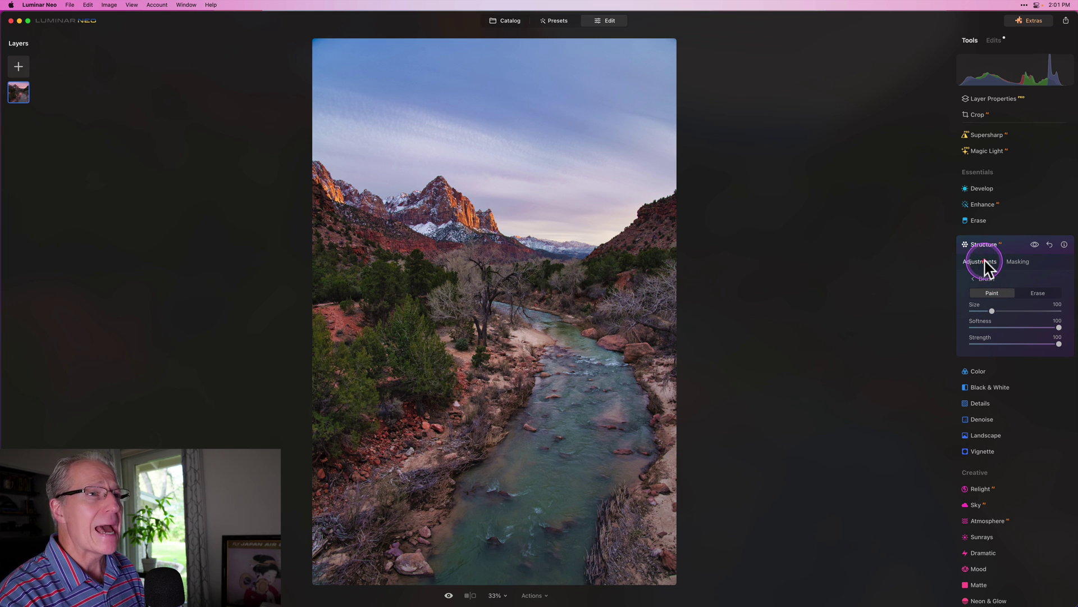
{"action": "left_click", "coordinate": [1036, 245]}
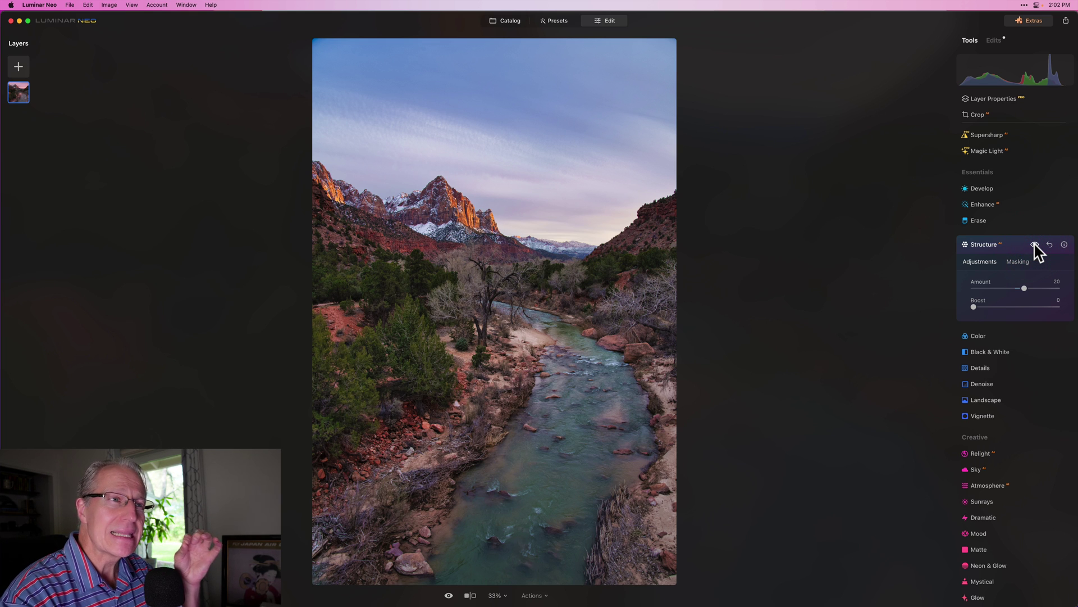
{"action": "mouse_move", "coordinate": [1025, 288]}
{"action": "left_mouse_down"}
{"action": "mouse_move", "coordinate": [1051, 290]}
{"action": "mouse_move", "coordinate": [1006, 289]}
{"action": "mouse_move", "coordinate": [1052, 285]}
{"action": "mouse_move", "coordinate": [1023, 289]}
{"action": "left_mouse_up"}
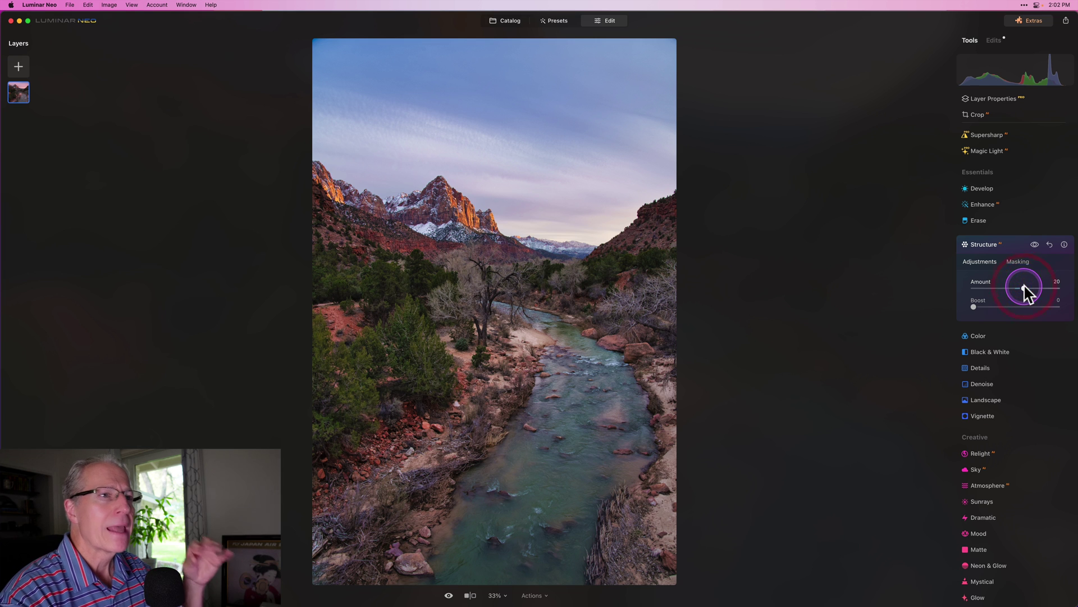
{"action": "left_click", "coordinate": [1016, 243]}
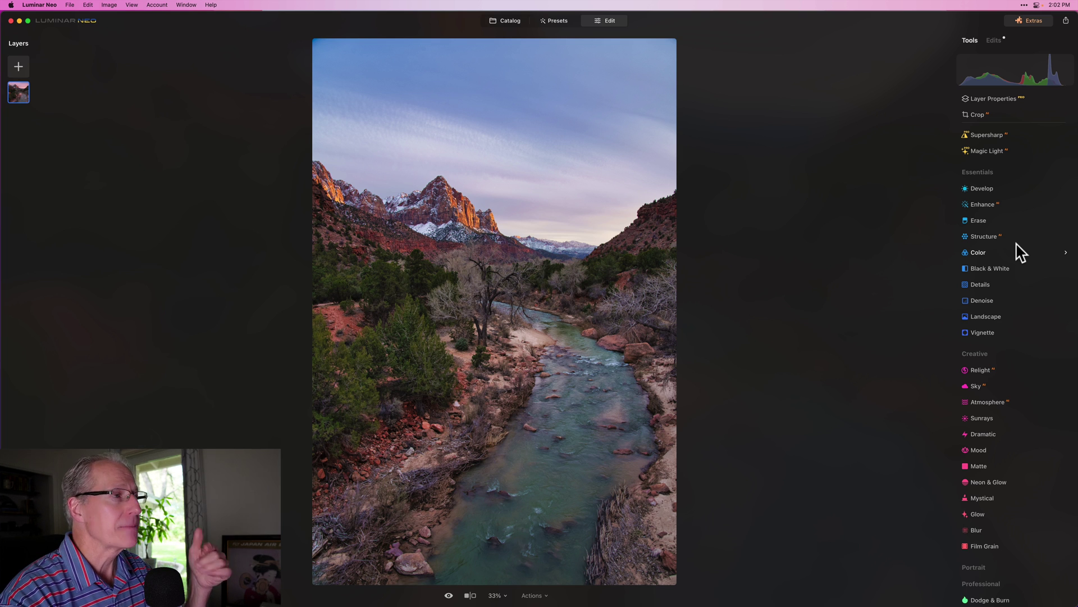
Review the applied edits list, then return to Tools and reopen Structure
{"action": "left_click", "coordinate": [995, 239]}
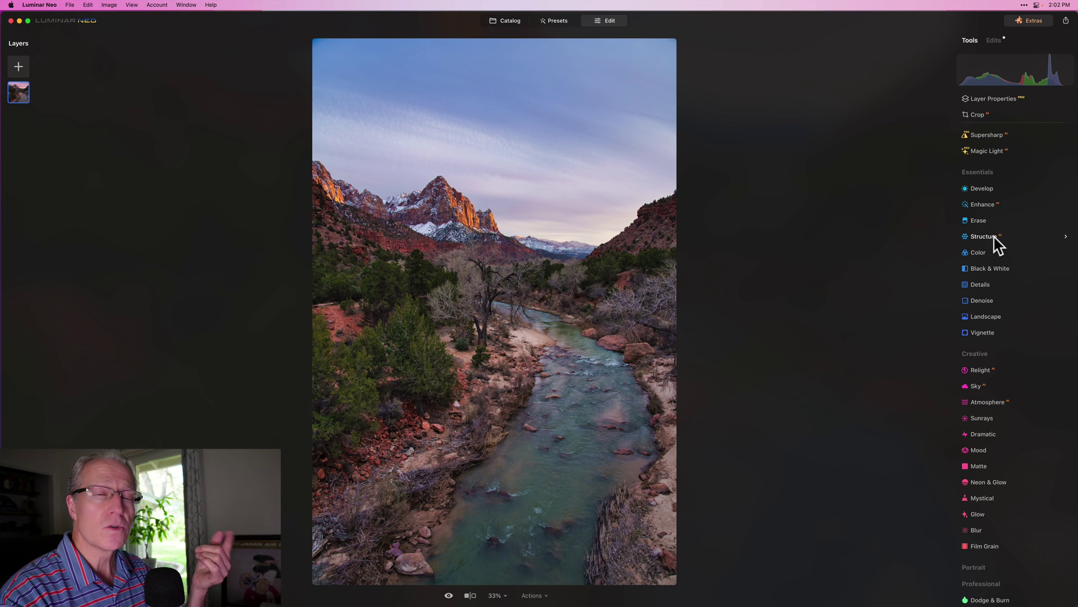
{"action": "left_click", "coordinate": [997, 242]}
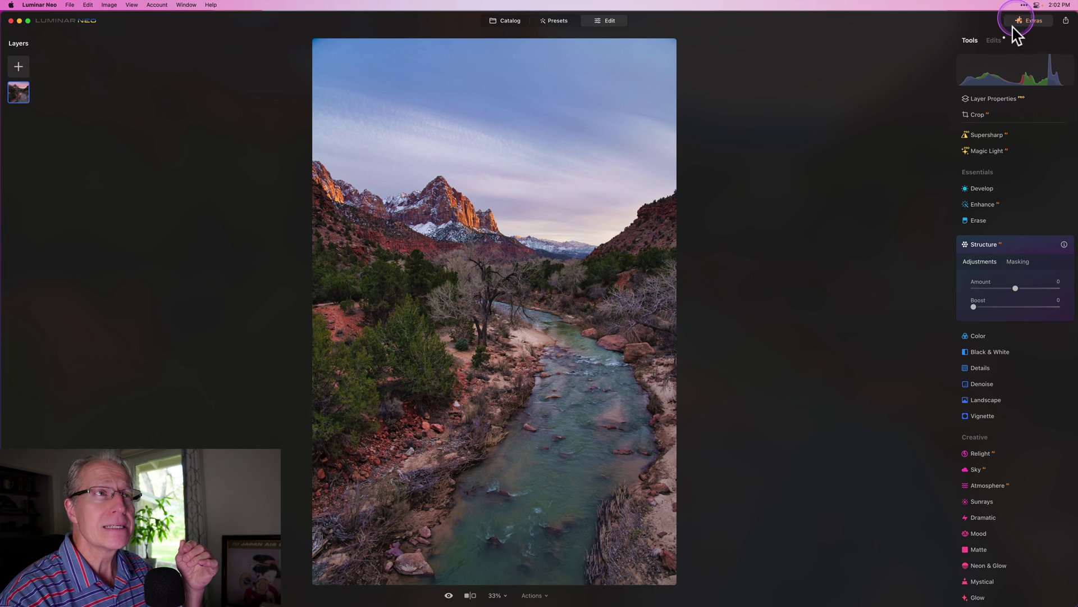
{"action": "left_click", "coordinate": [994, 41]}
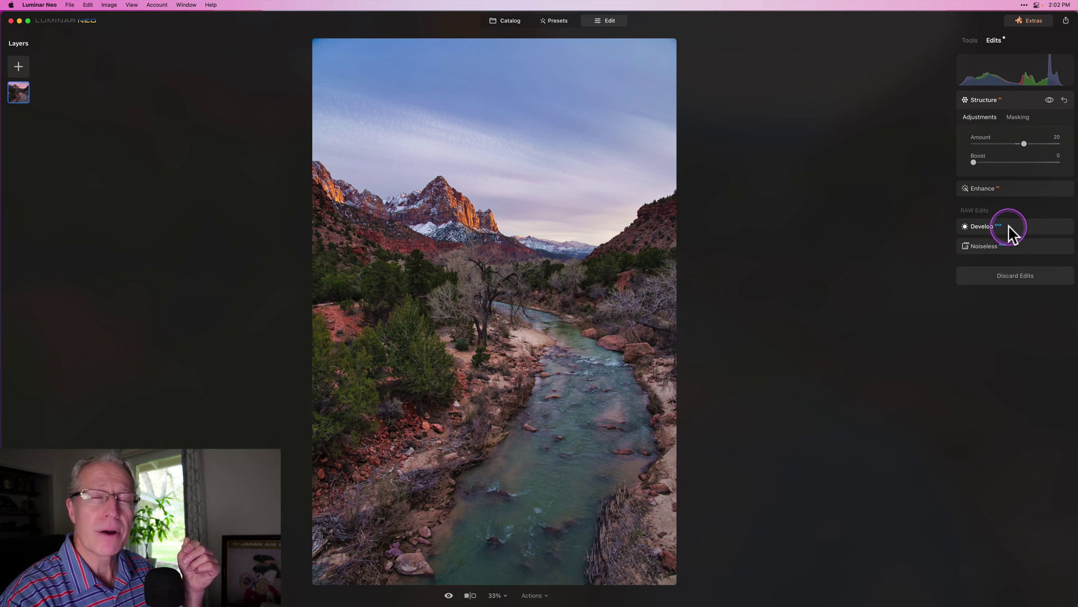
{"action": "left_click", "coordinate": [972, 41]}
{"action": "left_click", "coordinate": [982, 336]}
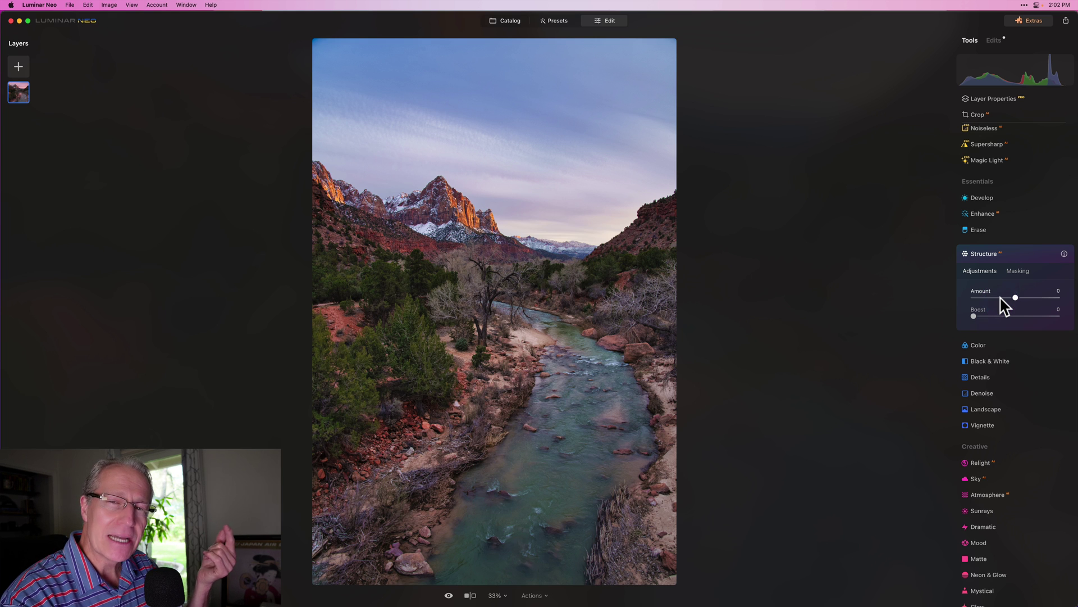
Set Structure Amount to about -36 and brush its mask over the river and right sky at size 244
{"action": "left_click", "coordinate": [1001, 298]}
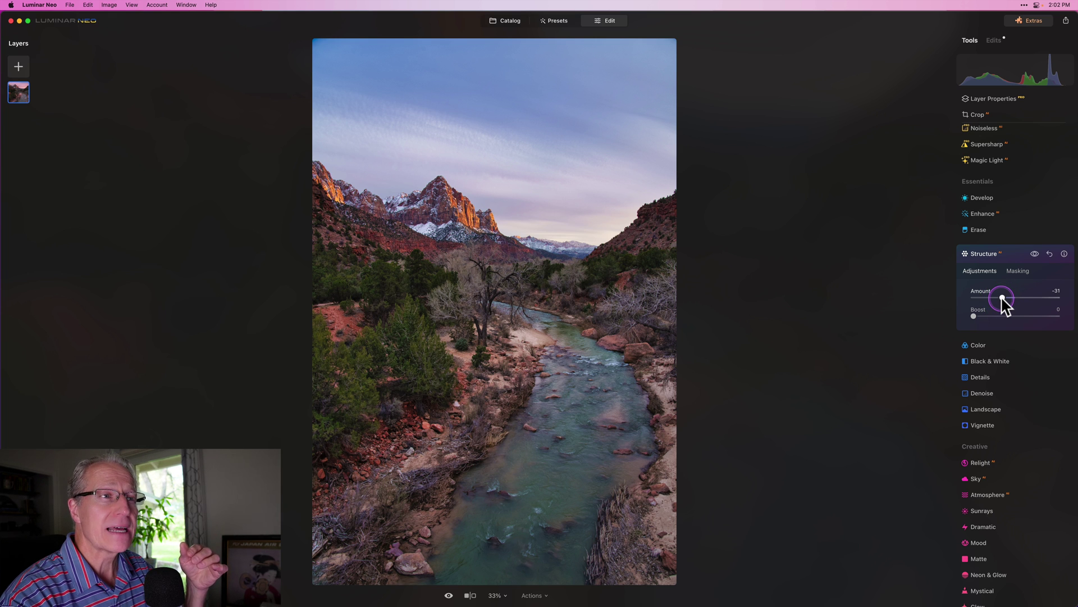
{"action": "left_click_drag", "start_coordinate": [1003, 298], "coordinate": [1001, 299]}
{"action": "left_click", "coordinate": [1017, 271]}
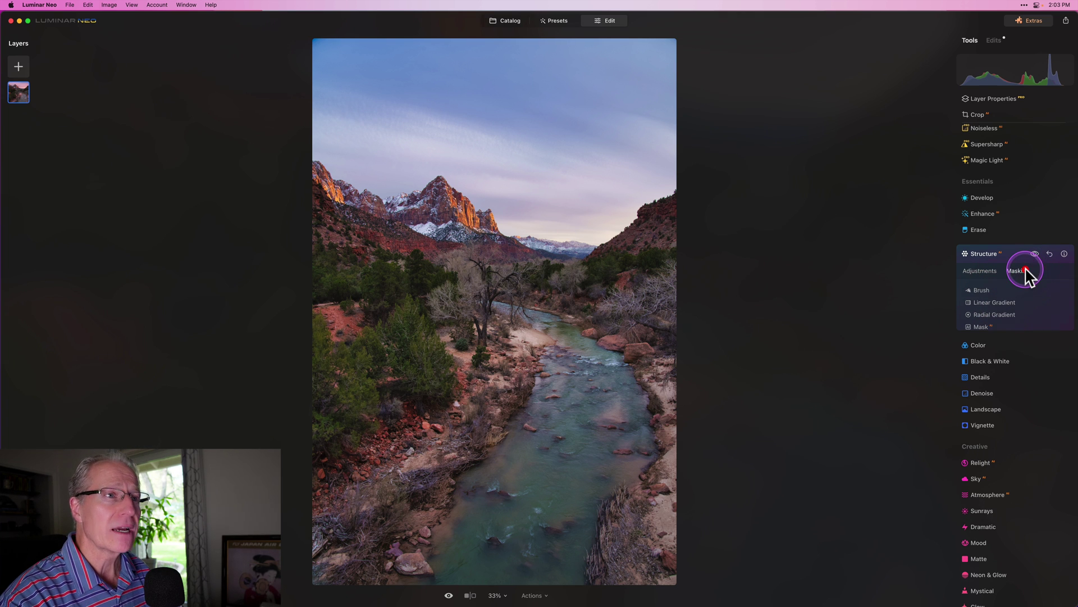
{"action": "left_click", "coordinate": [986, 291]}
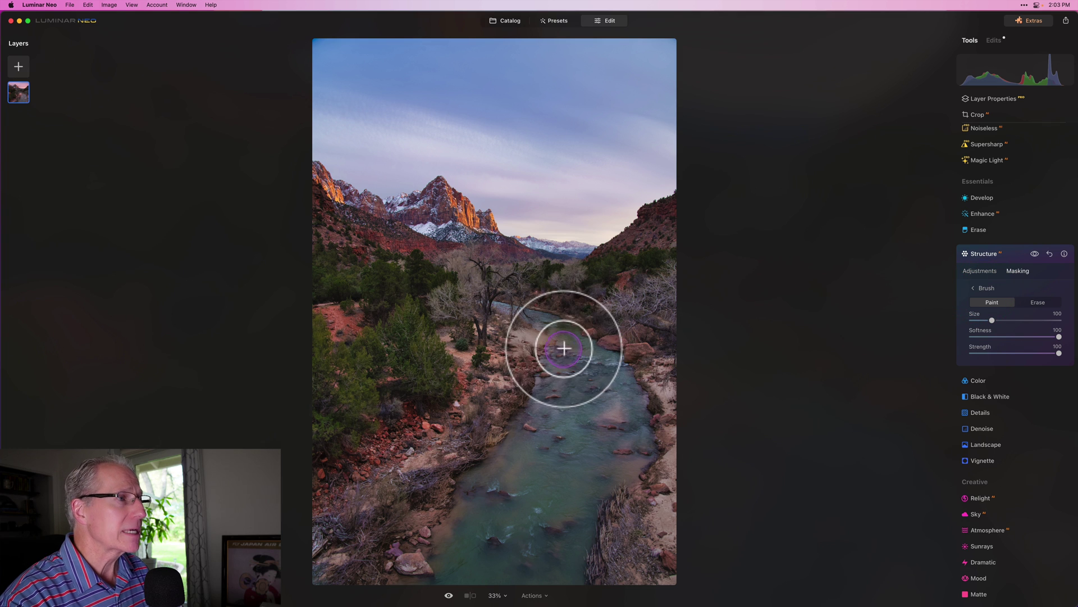
{"action": "mouse_move", "coordinate": [578, 345]}
{"action": "left_mouse_down"}
{"action": "mouse_move", "coordinate": [619, 392]}
{"action": "mouse_move", "coordinate": [634, 445]}
{"action": "mouse_move", "coordinate": [626, 466]}
{"action": "mouse_move", "coordinate": [592, 482]}
{"action": "mouse_move", "coordinate": [567, 557]}
{"action": "mouse_move", "coordinate": [532, 576]}
{"action": "mouse_move", "coordinate": [450, 574]}
{"action": "mouse_move", "coordinate": [462, 526]}
{"action": "mouse_move", "coordinate": [527, 446]}
{"action": "mouse_move", "coordinate": [564, 373]}
{"action": "mouse_move", "coordinate": [578, 416]}
{"action": "mouse_move", "coordinate": [594, 425]}
{"action": "mouse_move", "coordinate": [518, 542]}
{"action": "mouse_move", "coordinate": [499, 514]}
{"action": "mouse_move", "coordinate": [573, 423]}
{"action": "mouse_move", "coordinate": [536, 497]}
{"action": "mouse_move", "coordinate": [536, 551]}
{"action": "mouse_move", "coordinate": [603, 425]}
{"action": "mouse_move", "coordinate": [607, 369]}
{"action": "mouse_move", "coordinate": [562, 337]}
{"action": "left_mouse_up"}
{"action": "key", "text": "bracketright"}
{"action": "key", "text": "bracketright"}
{"action": "key", "text": "bracketright"}
{"action": "key", "text": "bracketright"}
{"action": "key", "text": "bracketright"}
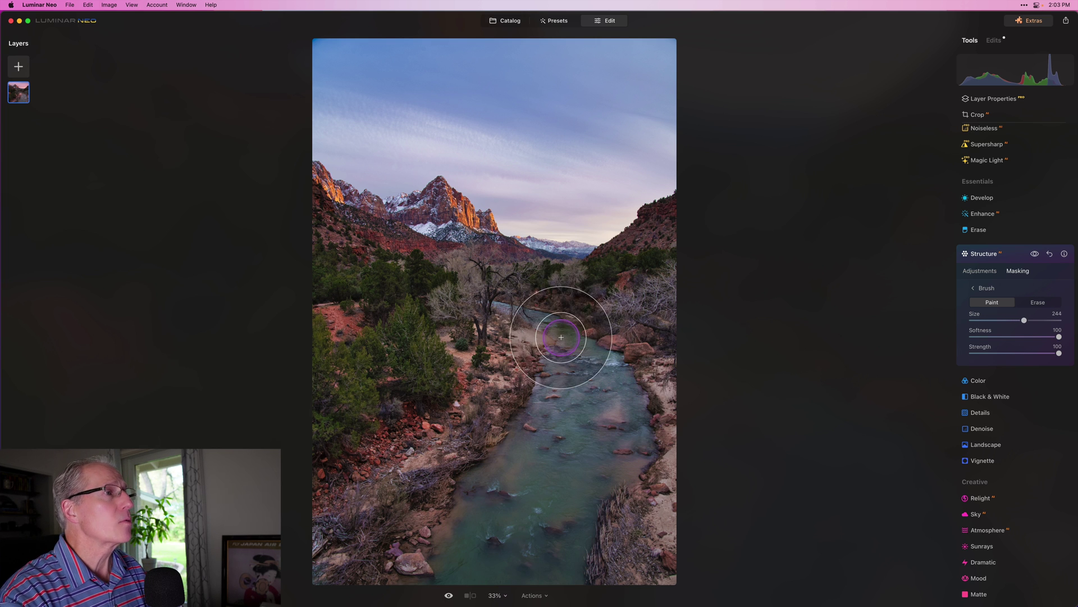
{"action": "mouse_move", "coordinate": [555, 155]}
{"action": "left_mouse_down"}
{"action": "mouse_move", "coordinate": [659, 146]}
{"action": "mouse_move", "coordinate": [673, 77]}
{"action": "mouse_move", "coordinate": [373, 43]}
{"action": "mouse_move", "coordinate": [339, 77]}
{"action": "mouse_move", "coordinate": [337, 108]}
{"action": "mouse_move", "coordinate": [394, 146]}
{"action": "mouse_move", "coordinate": [414, 120]}
{"action": "mouse_move", "coordinate": [461, 124]}
{"action": "mouse_move", "coordinate": [502, 135]}
{"action": "mouse_move", "coordinate": [508, 163]}
{"action": "mouse_move", "coordinate": [627, 151]}
{"action": "mouse_move", "coordinate": [676, 74]}
{"action": "mouse_move", "coordinate": [594, 31]}
{"action": "mouse_move", "coordinate": [315, 63]}
{"action": "mouse_move", "coordinate": [280, 93]}
{"action": "mouse_move", "coordinate": [401, 143]}
{"action": "mouse_move", "coordinate": [489, 110]}
{"action": "mouse_move", "coordinate": [618, 106]}
{"action": "left_mouse_up"}
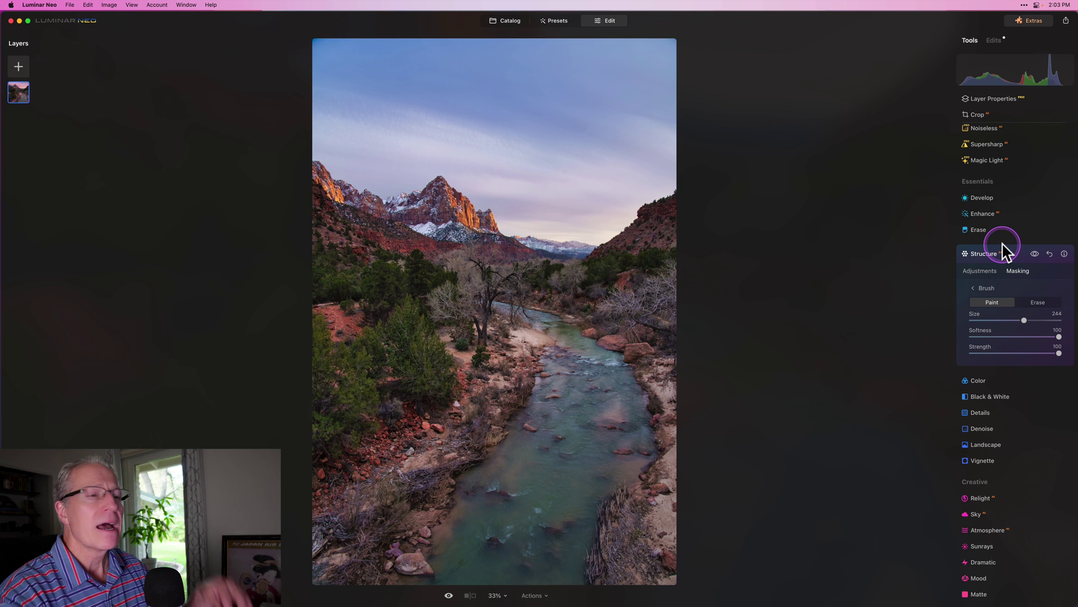
Back on the Structure sliders, compare with Structure off and on, then collapse it
{"action": "left_click", "coordinate": [980, 271]}
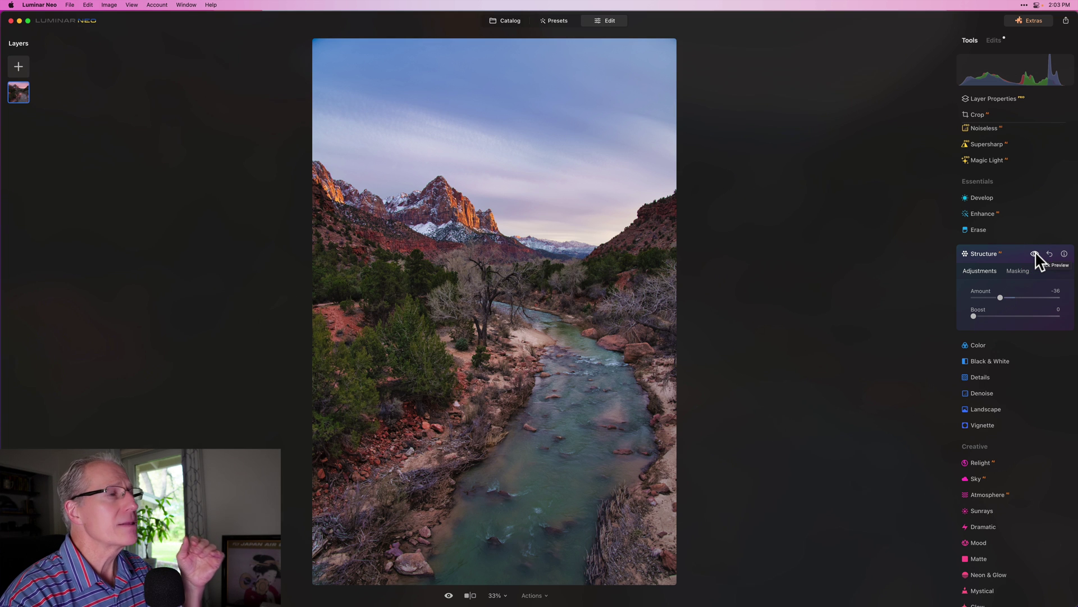
{"action": "left_click", "coordinate": [1036, 253]}
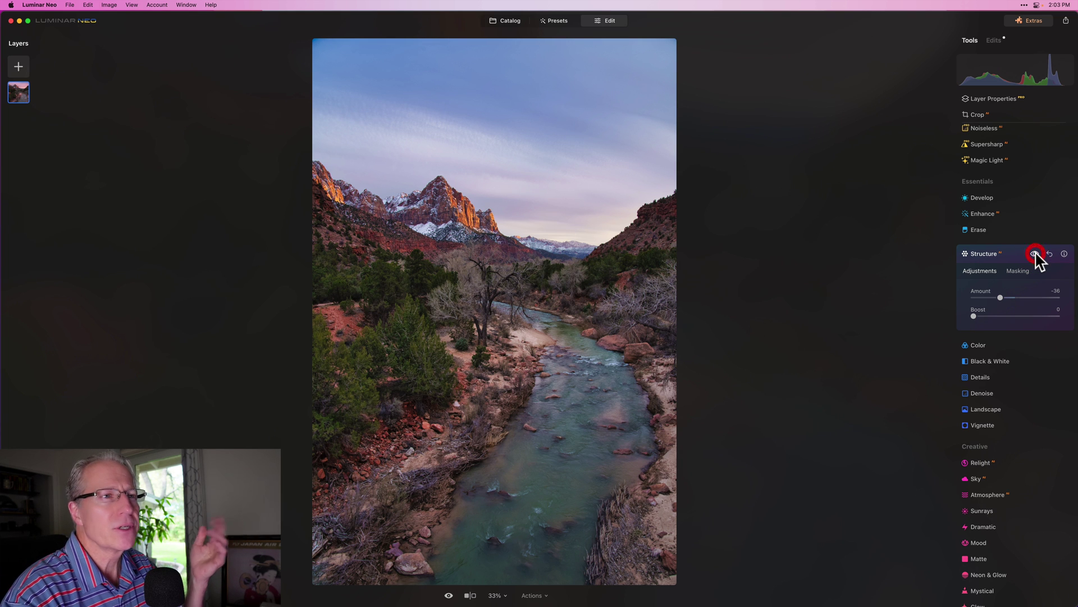
{"action": "left_click", "coordinate": [1010, 257]}
{"action": "left_click", "coordinate": [1010, 256]}
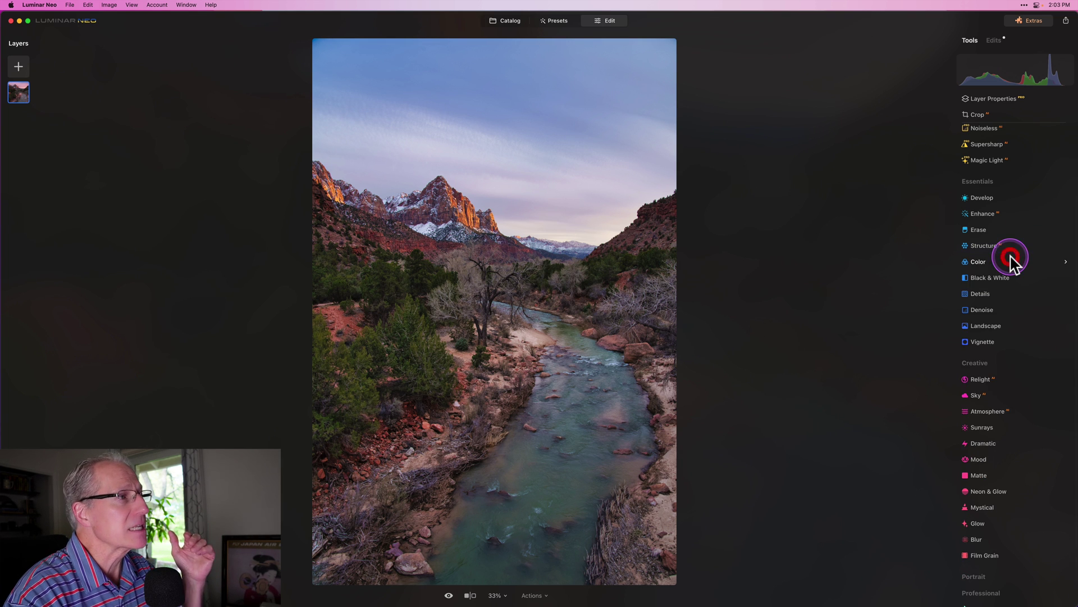
Open the Color tool and re-expand its HSL section, with Saturation, Vibrance and HSL at 0
{"action": "left_click", "coordinate": [972, 263]}
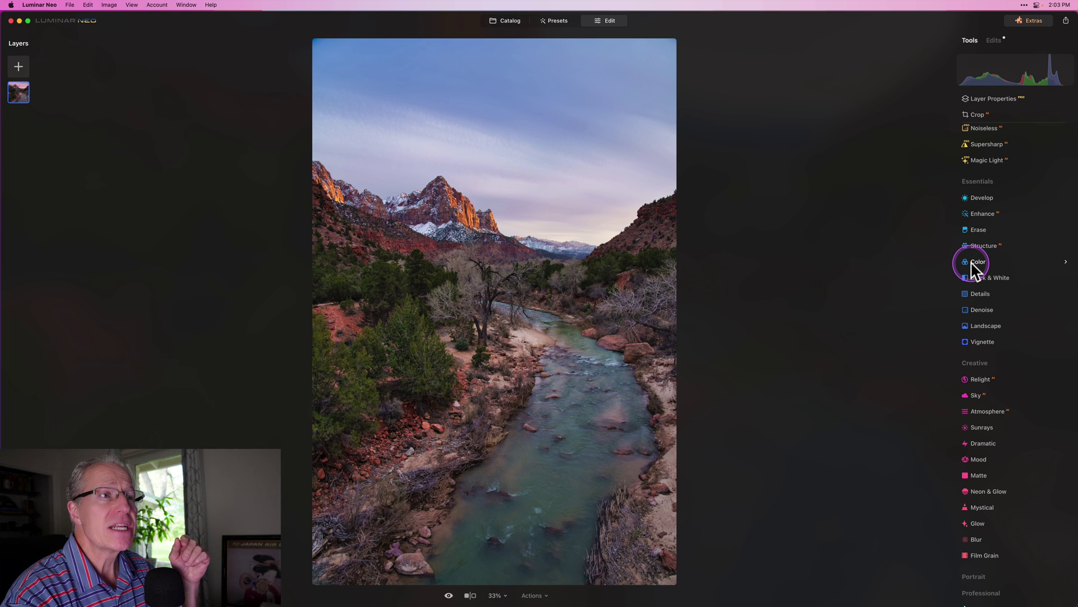
{"action": "left_click", "coordinate": [973, 262]}
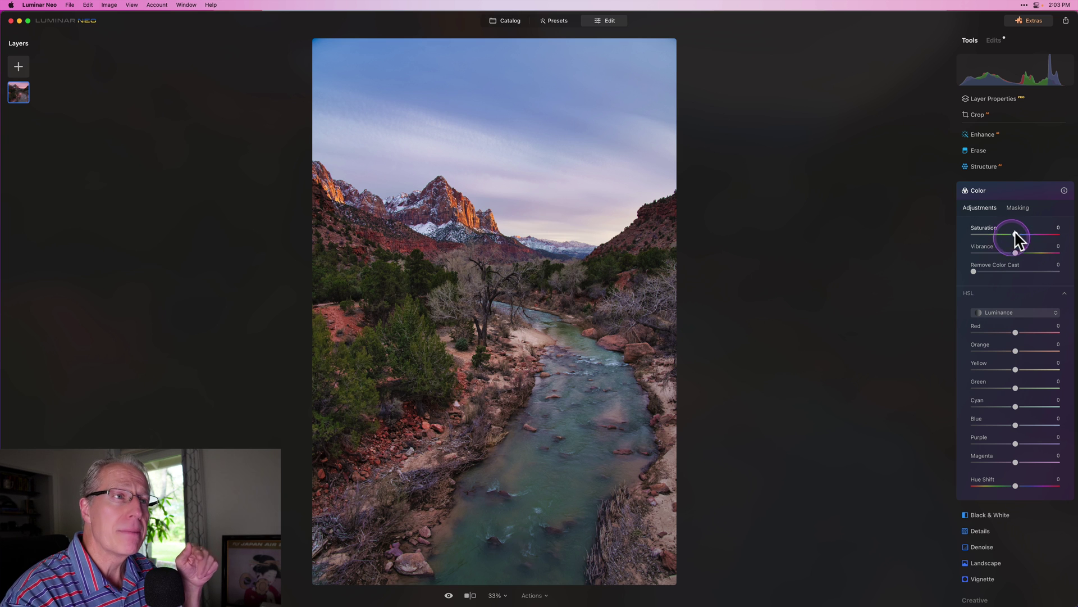
{"action": "left_click", "coordinate": [1016, 235]}
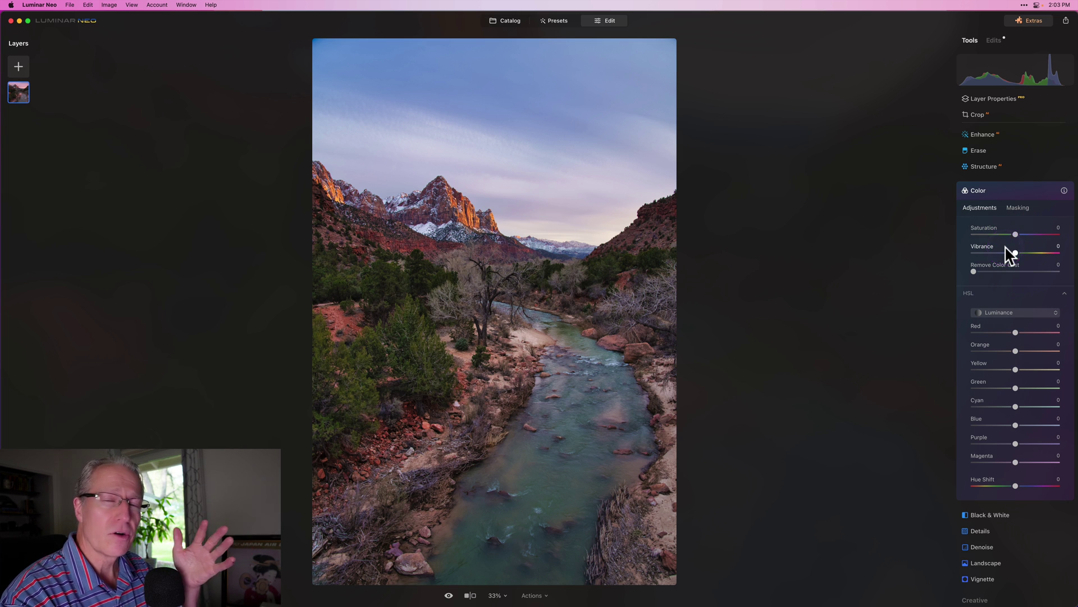
{"action": "mouse_move", "coordinate": [1011, 221]}
{"action": "left_mouse_down"}
{"action": "mouse_move", "coordinate": [1002, 313]}
{"action": "mouse_move", "coordinate": [1005, 289]}
{"action": "left_mouse_up"}
{"action": "left_click", "coordinate": [971, 293]}
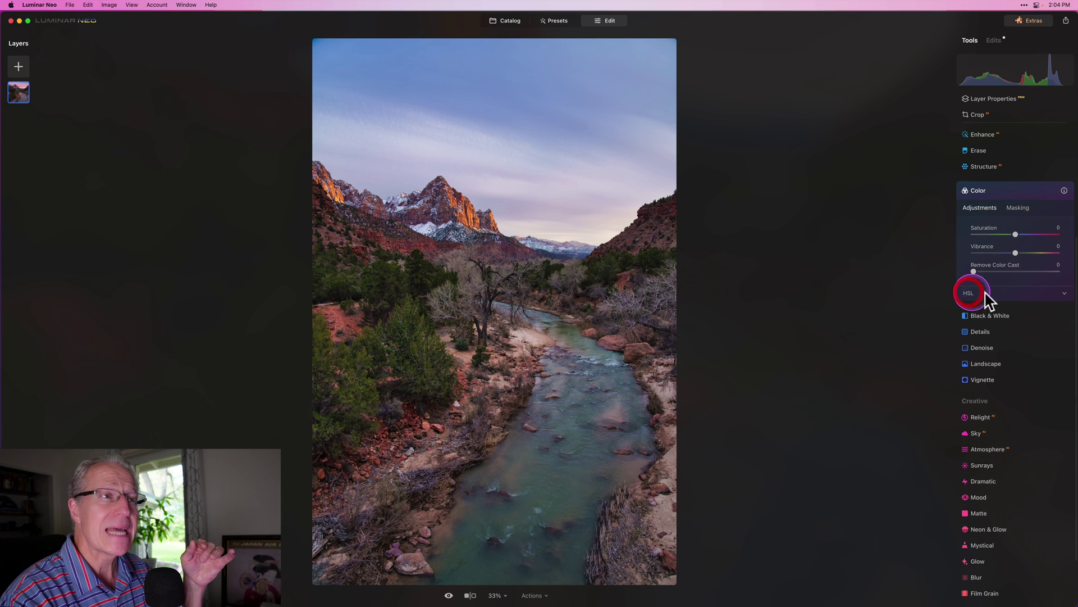
{"action": "left_click", "coordinate": [1022, 292]}
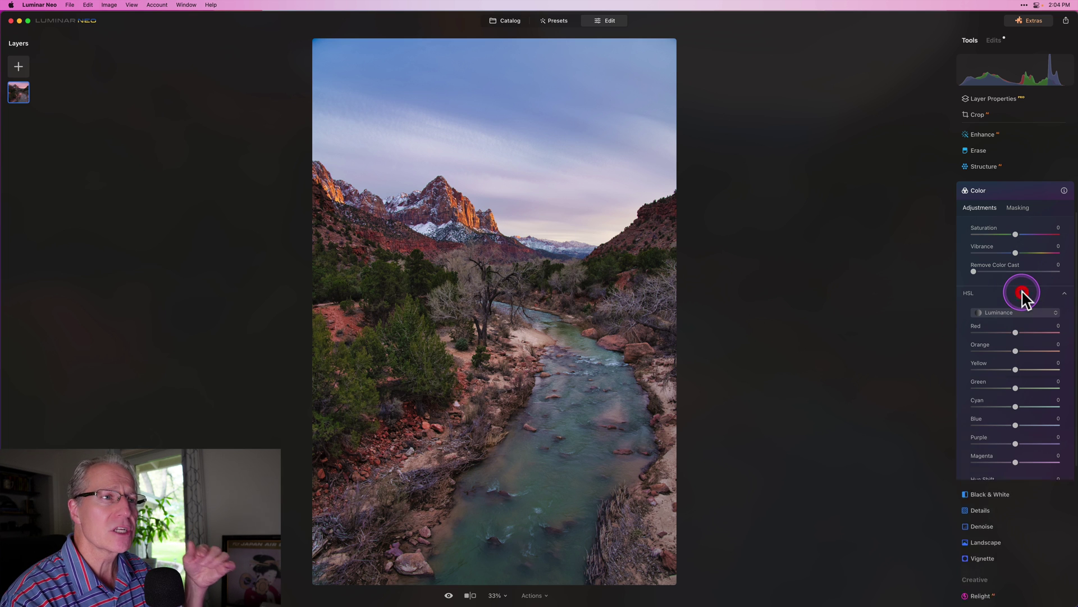
Switch HSL to Saturation and slightly lower the Red and Orange saturation
{"action": "left_click", "coordinate": [1005, 316]}
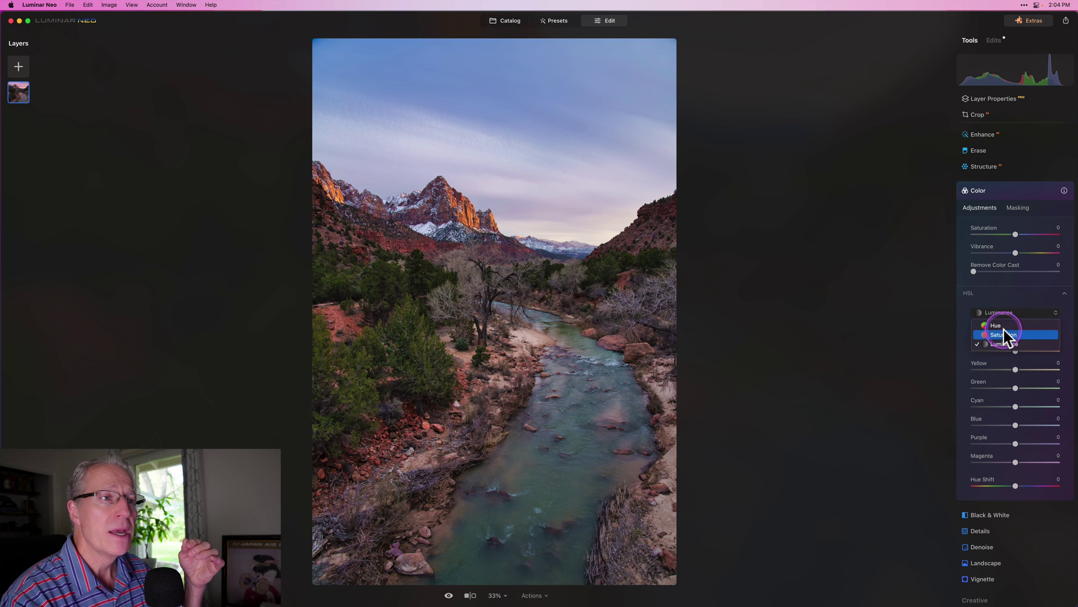
{"action": "left_click", "coordinate": [1004, 336]}
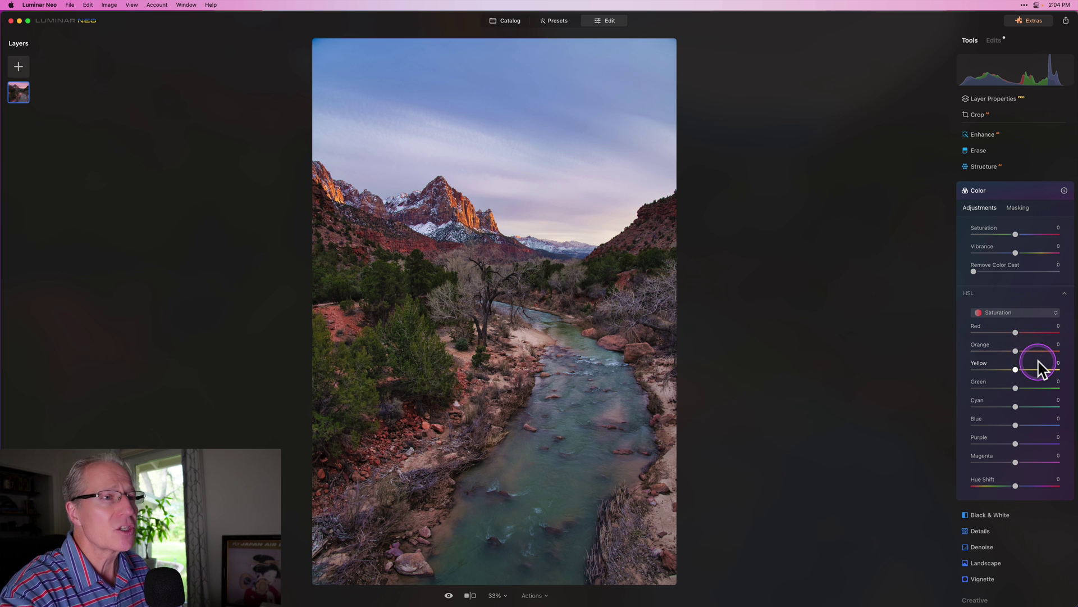
{"action": "left_click_drag", "start_coordinate": [1016, 333], "coordinate": [1010, 350]}
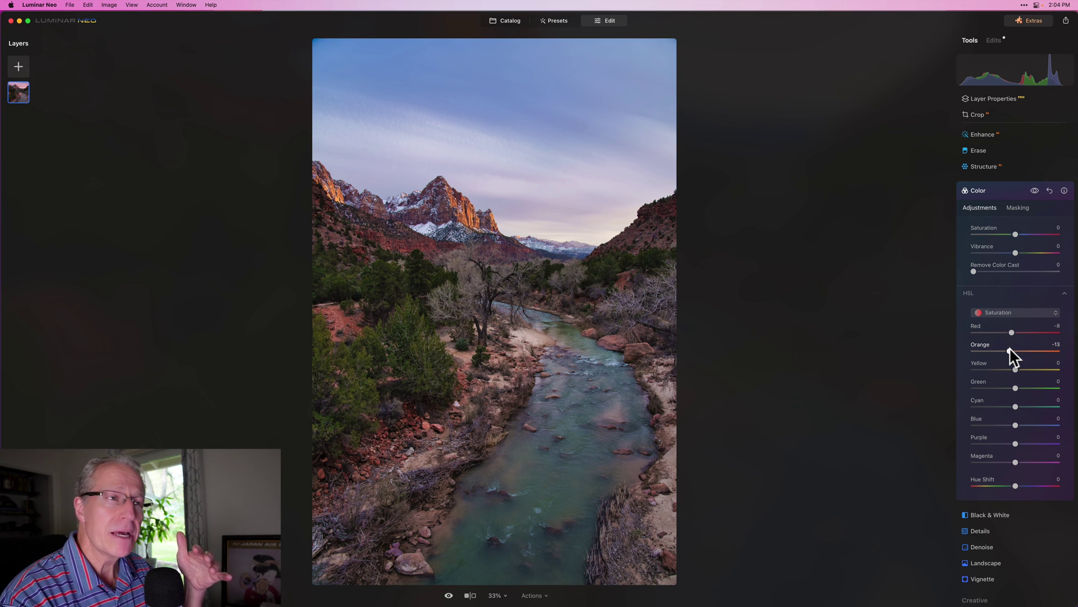
{"action": "left_click", "coordinate": [1010, 349]}
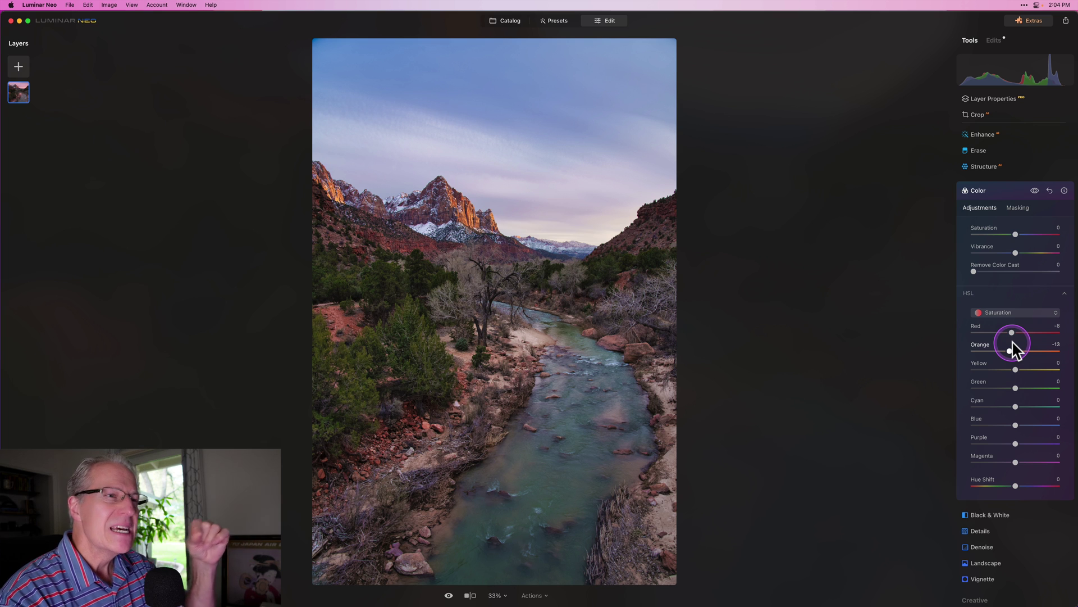
{"action": "left_click_drag", "start_coordinate": [1012, 342], "coordinate": [1013, 316]}
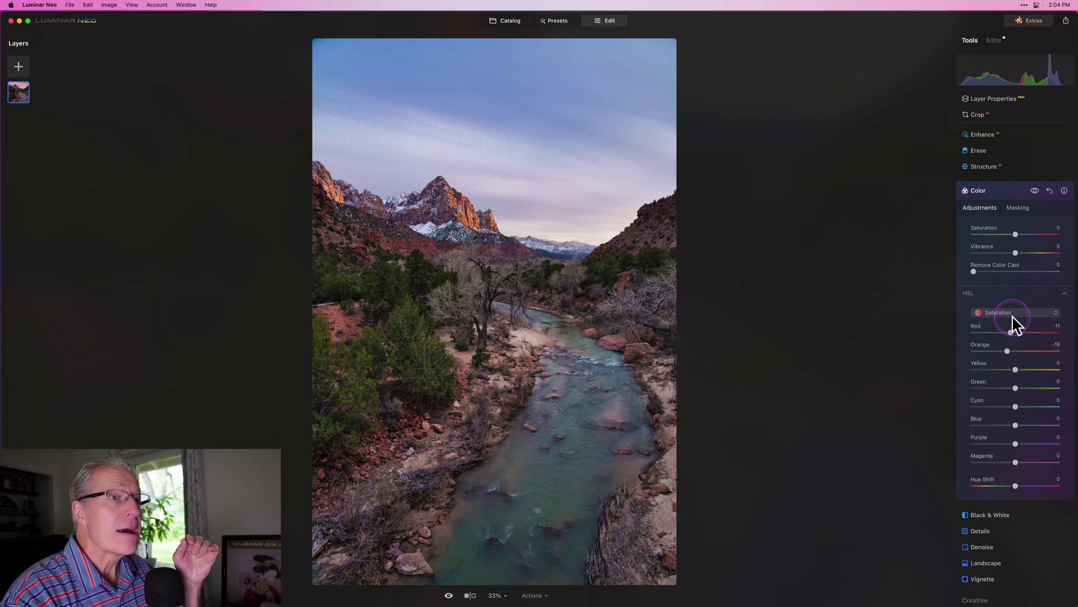
In HSL Luminance, set Red 30, Orange 8, Green -24, Cyan 53 and Blue -14
{"action": "left_click", "coordinate": [1013, 317]}
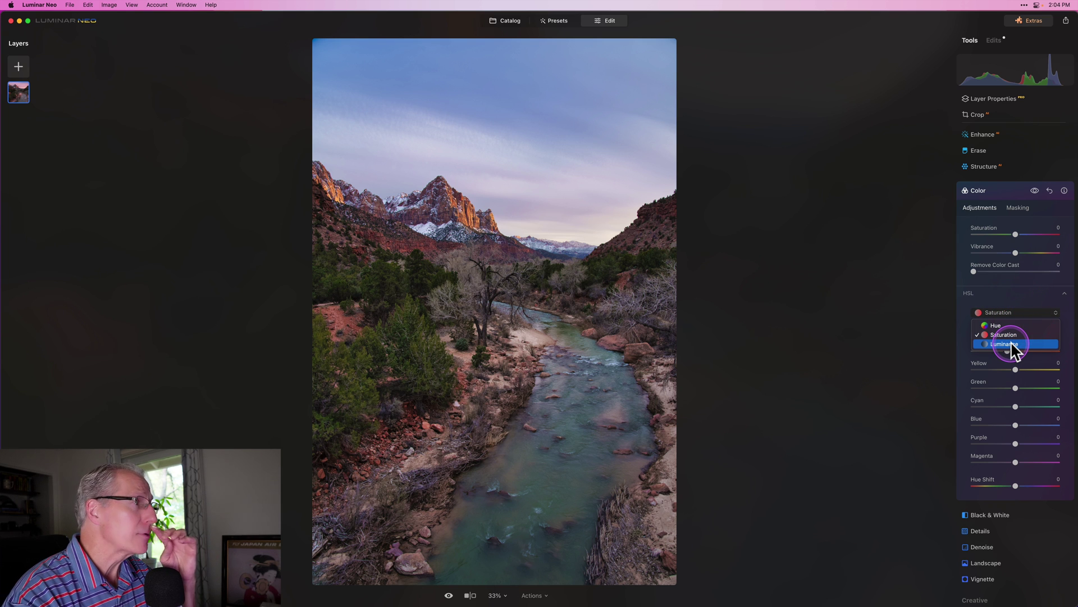
{"action": "left_click", "coordinate": [1005, 344]}
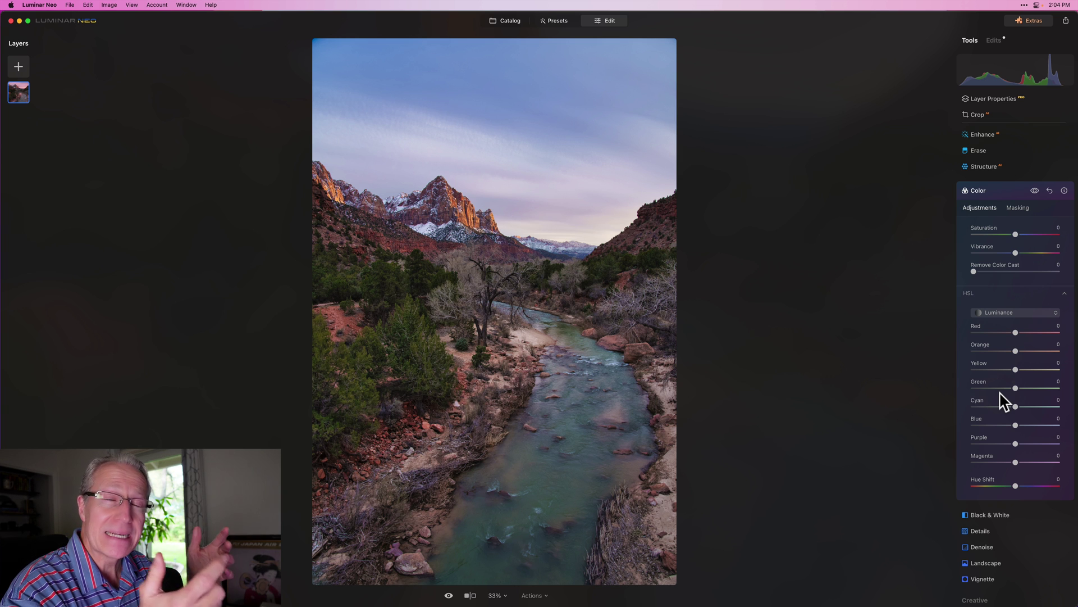
{"action": "left_click", "coordinate": [1015, 388]}
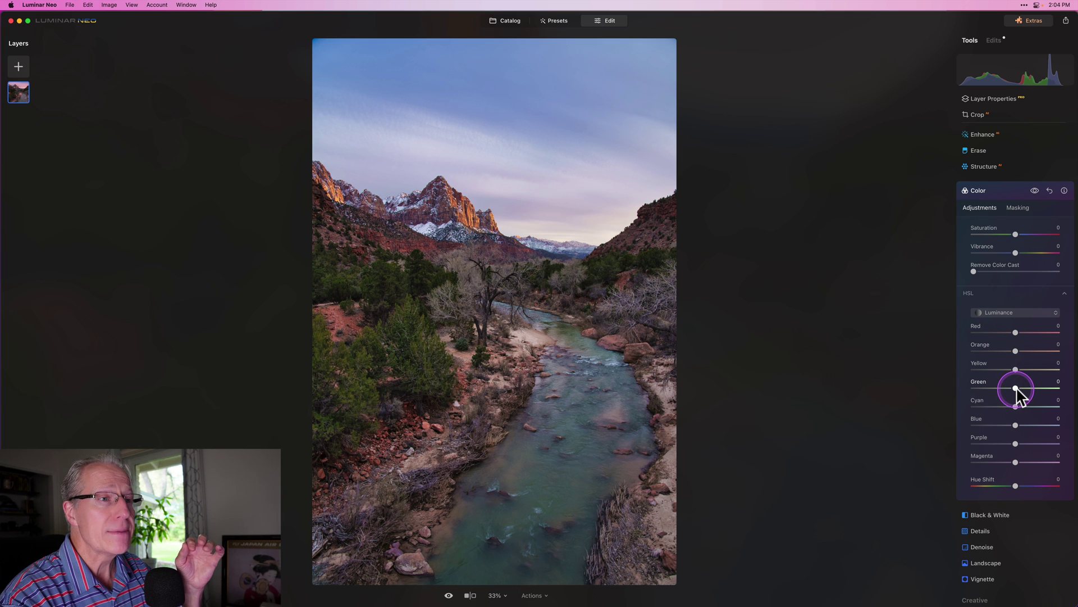
{"action": "left_click_drag", "start_coordinate": [1016, 388], "coordinate": [1048, 388]}
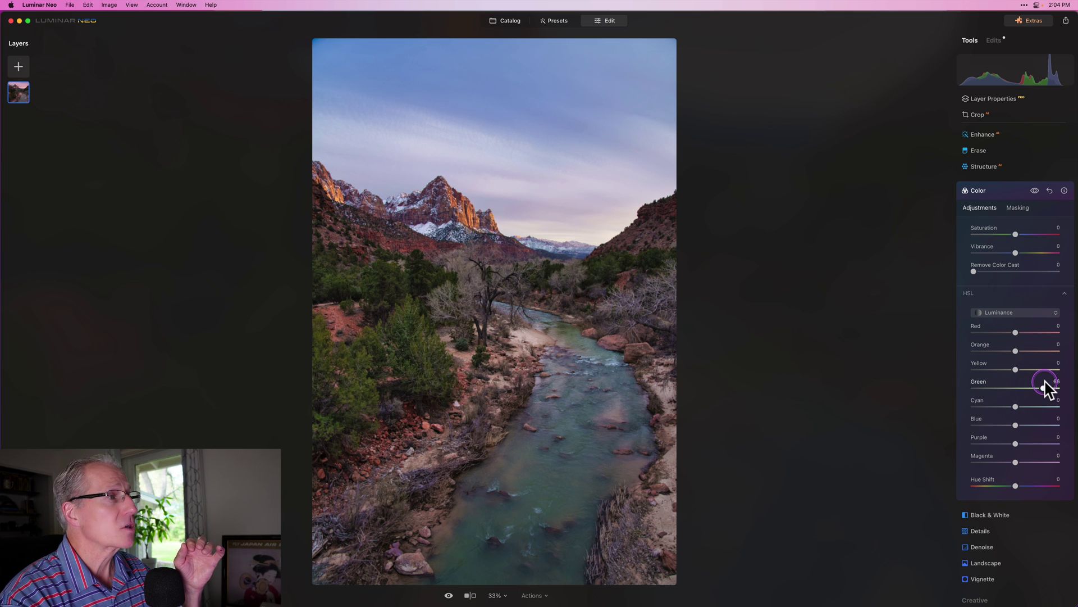
{"action": "left_click", "coordinate": [1011, 370]}
{"action": "left_click_drag", "start_coordinate": [978, 383], "coordinate": [1005, 388]}
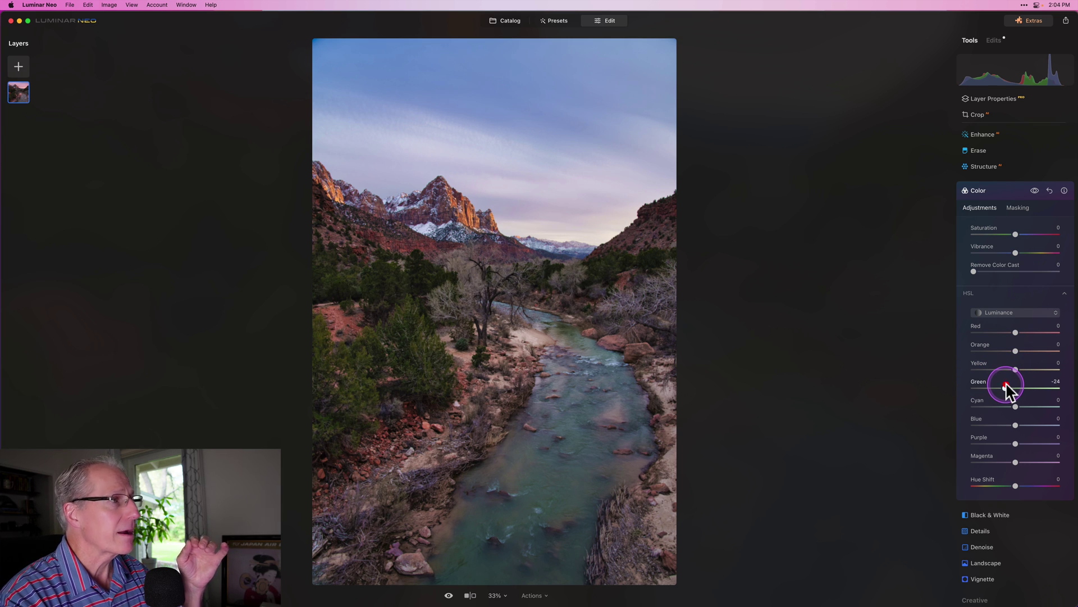
{"action": "left_click_drag", "start_coordinate": [1006, 387], "coordinate": [1005, 387]}
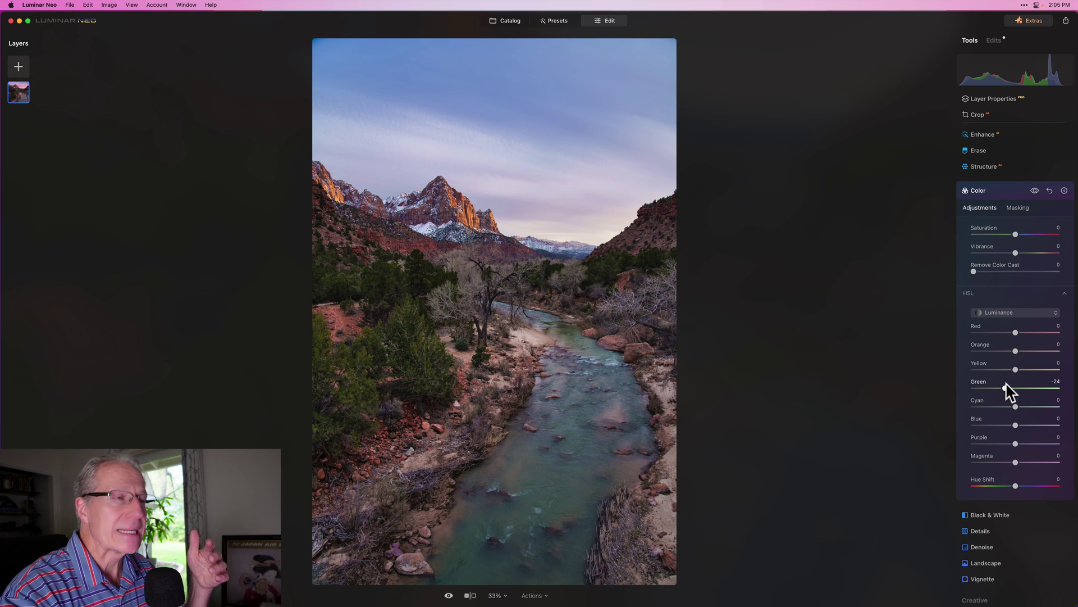
{"action": "left_click_drag", "start_coordinate": [1015, 351], "coordinate": [1028, 333]}
{"action": "left_click", "coordinate": [1016, 332]}
{"action": "left_click", "coordinate": [1016, 406]}
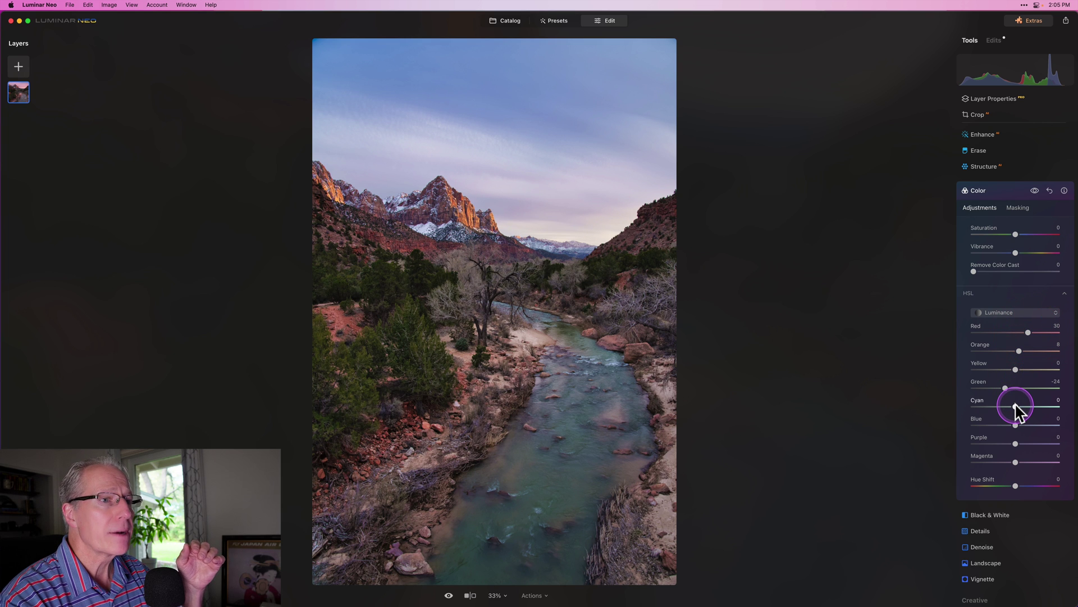
{"action": "mouse_move", "coordinate": [1015, 406]}
{"action": "left_mouse_down"}
{"action": "mouse_move", "coordinate": [1036, 406]}
{"action": "mouse_move", "coordinate": [992, 406]}
{"action": "mouse_move", "coordinate": [1041, 407]}
{"action": "mouse_move", "coordinate": [1009, 426]}
{"action": "left_mouse_up"}
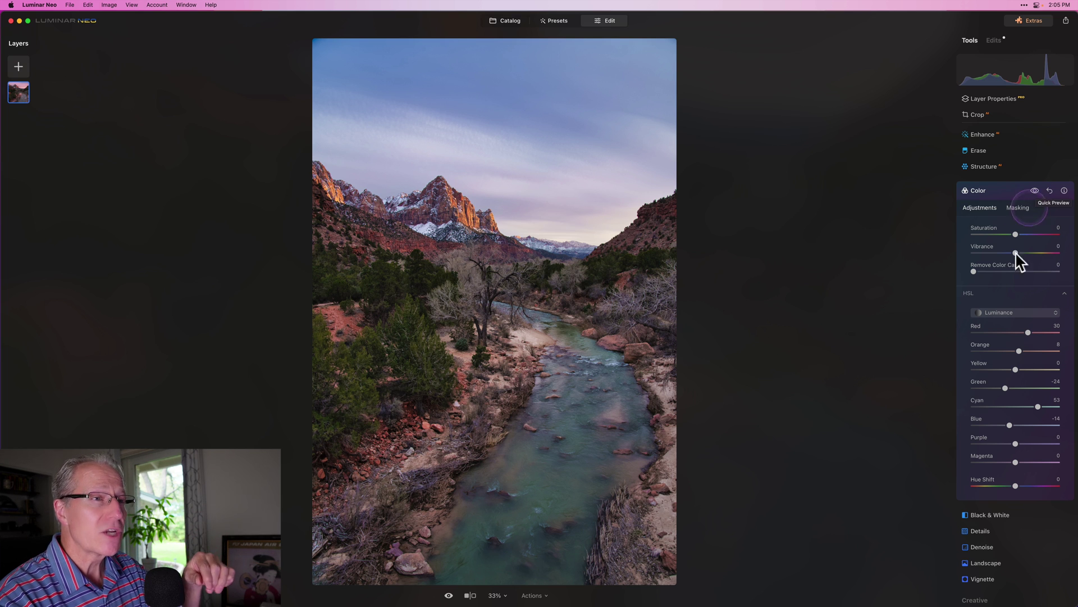
Toggle the Color adjustments off and on to compare, leaving them on, then collapse Color
{"action": "left_click", "coordinate": [1035, 191]}
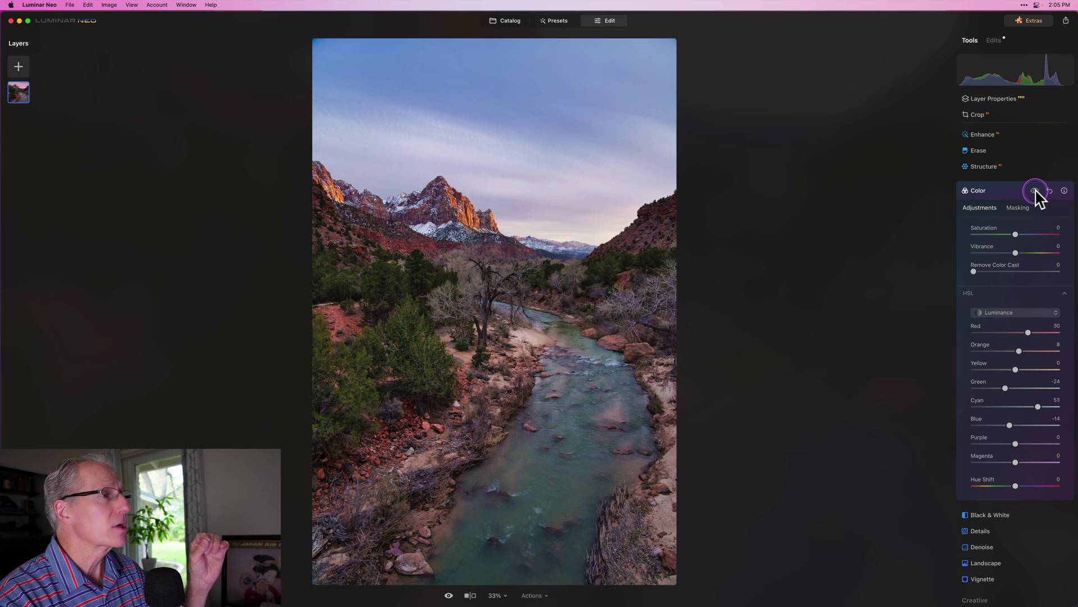
{"action": "left_click", "coordinate": [1035, 191]}
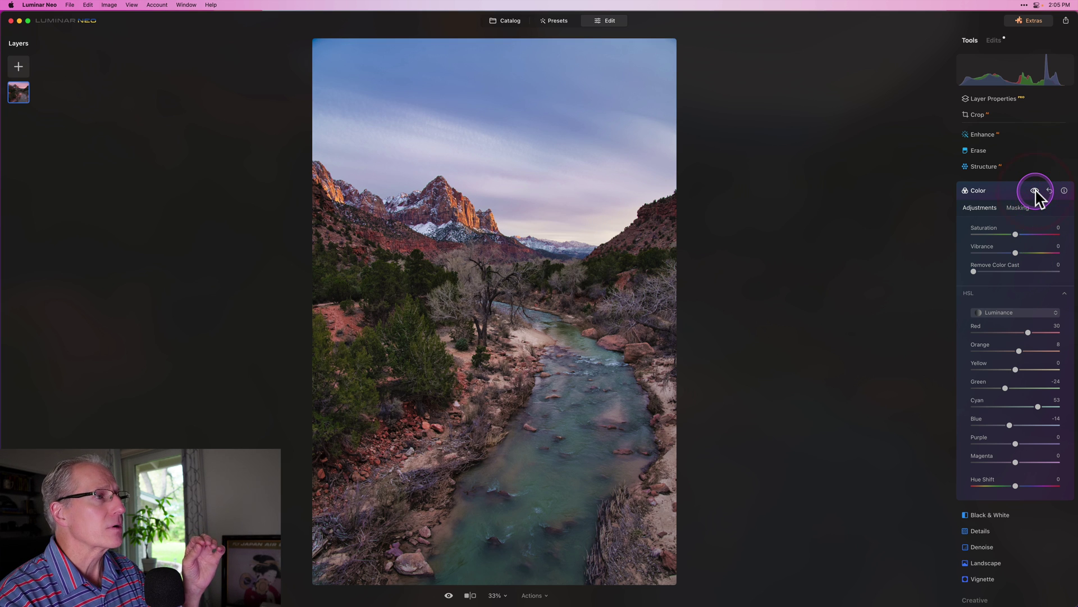
{"action": "left_click", "coordinate": [1035, 191]}
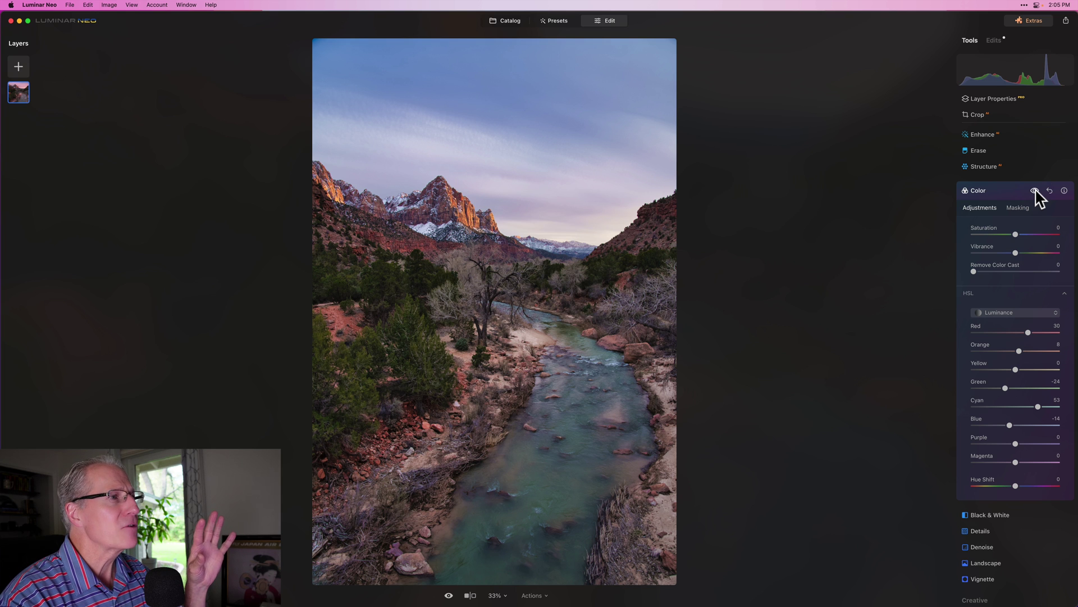
{"action": "left_click", "coordinate": [1035, 191]}
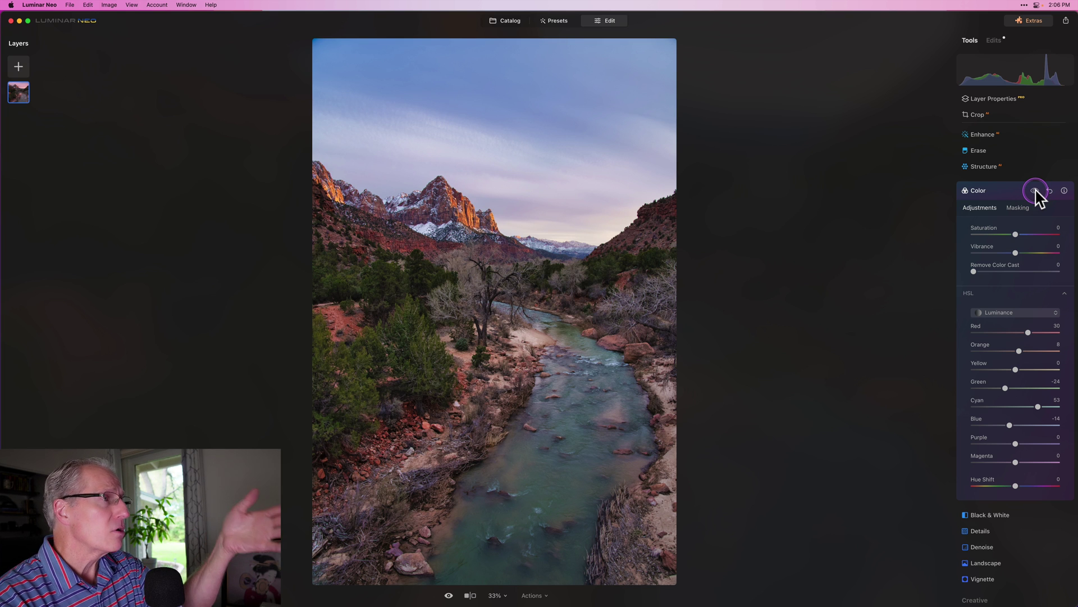
{"action": "left_click", "coordinate": [1035, 191]}
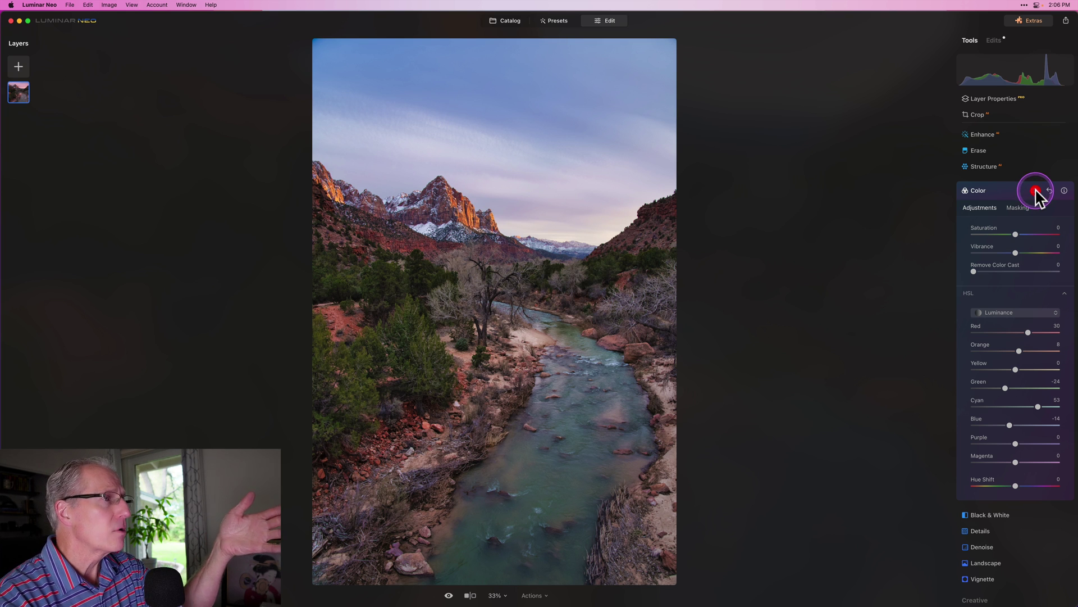
{"action": "left_click", "coordinate": [1002, 194]}
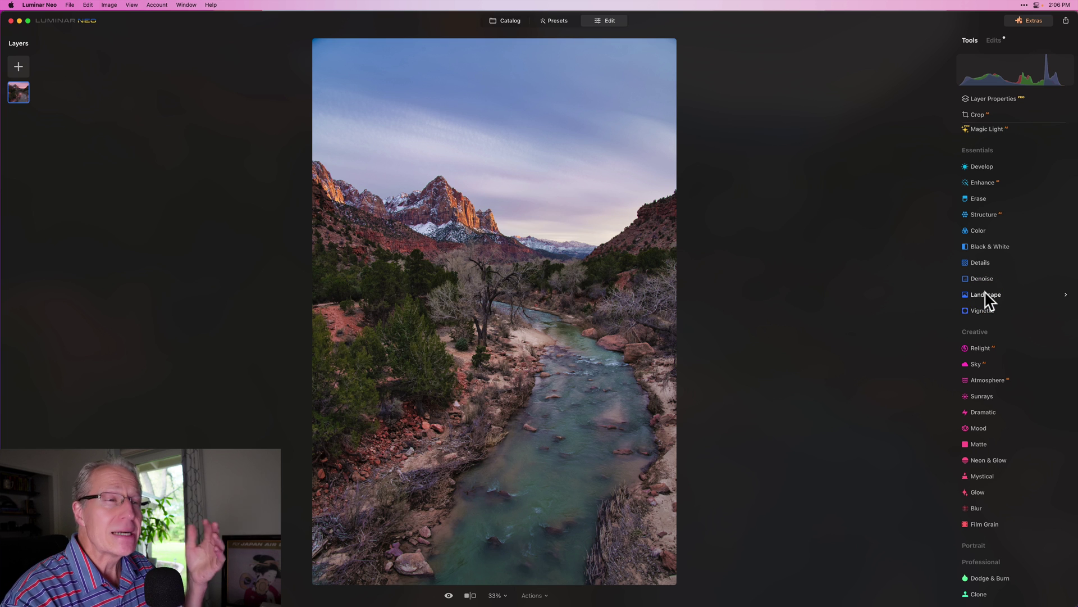
Expand the Landscape tool, with Dehaze, Golden Hour and Foliage Enhancer at 0
{"action": "left_click", "coordinate": [990, 249]}
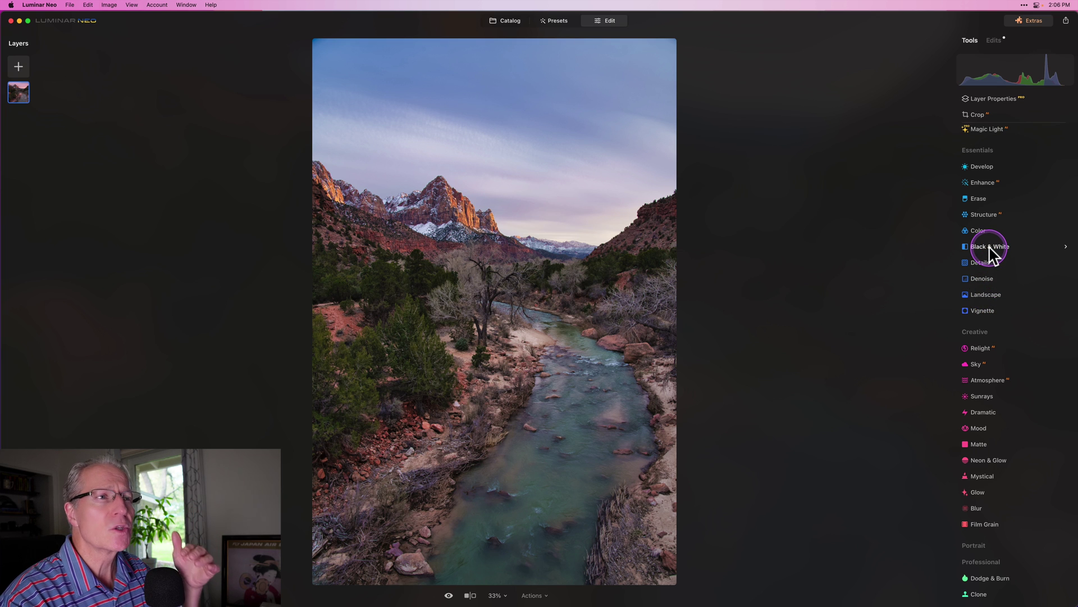
{"action": "left_click", "coordinate": [987, 295]}
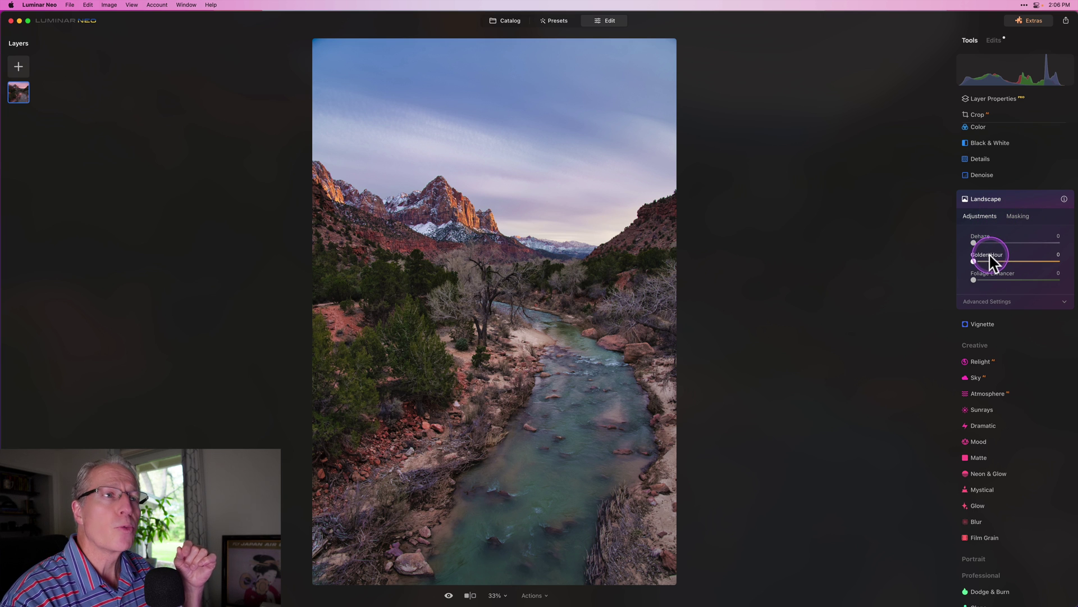
Set Landscape Dehaze to 16 and Golden Hour to 20, leaving Foliage Enhancer at 0
{"action": "left_click", "coordinate": [977, 243]}
{"action": "mouse_move", "coordinate": [977, 243]}
{"action": "left_mouse_down"}
{"action": "mouse_move", "coordinate": [1076, 238]}
{"action": "mouse_move", "coordinate": [970, 243]}
{"action": "mouse_move", "coordinate": [987, 243]}
{"action": "left_mouse_up"}
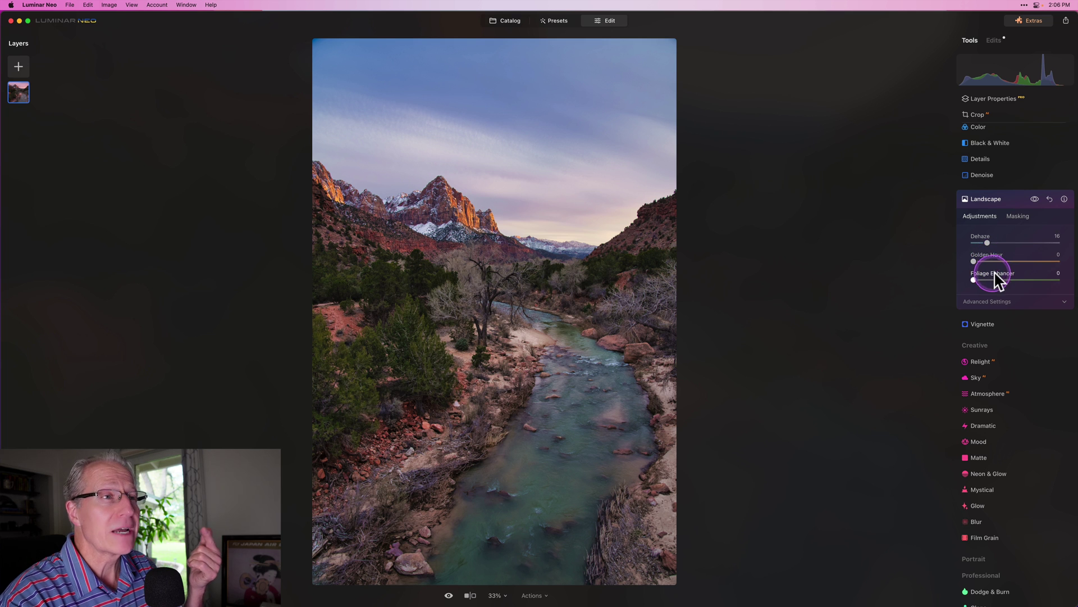
{"action": "left_click_drag", "start_coordinate": [987, 261], "coordinate": [991, 261]}
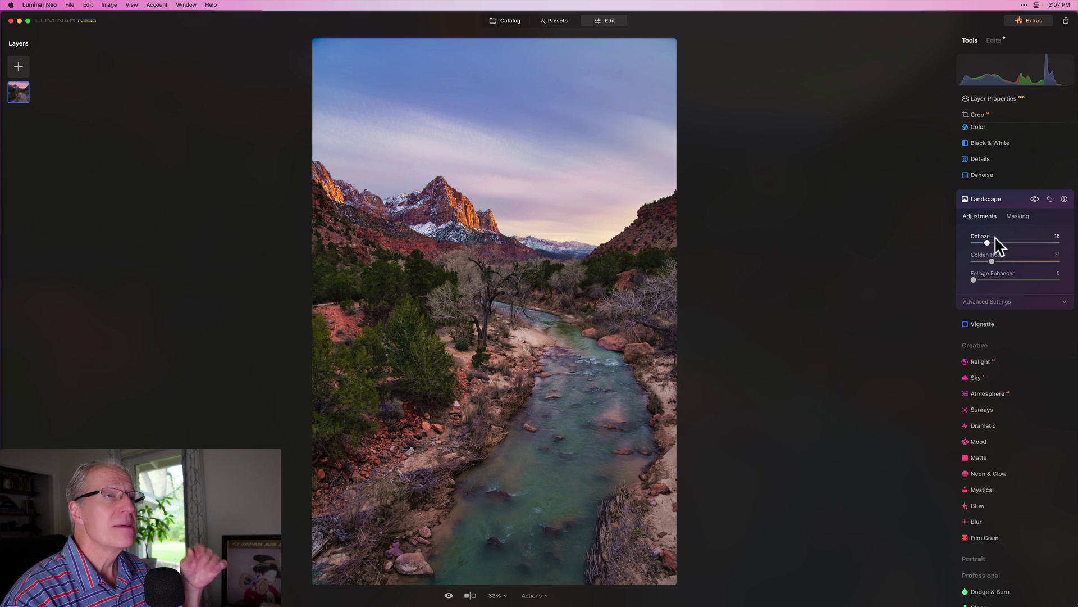
{"action": "left_click", "coordinate": [992, 262]}
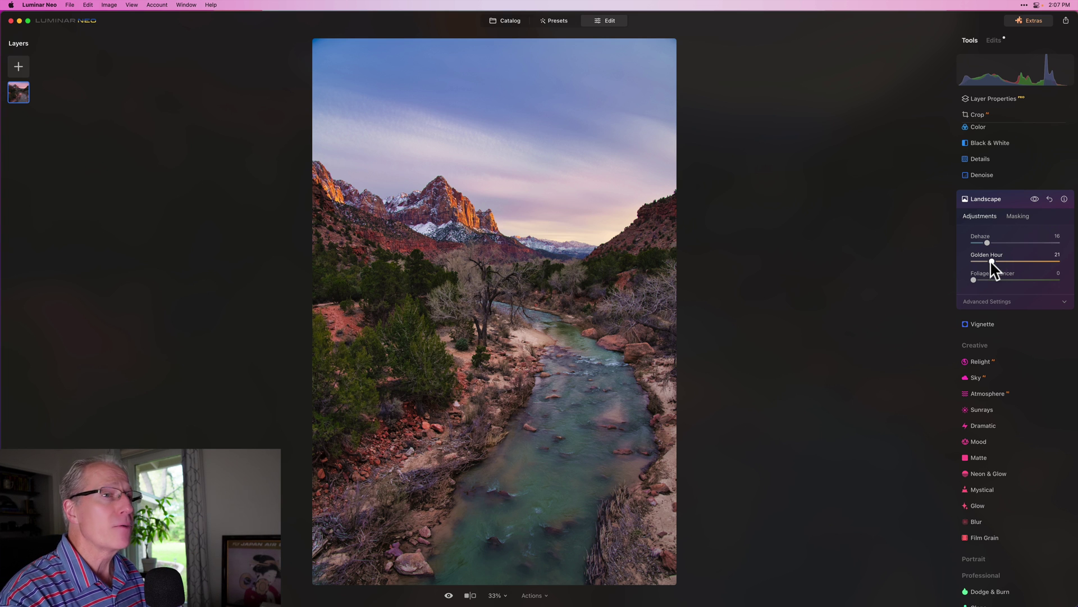
{"action": "left_click", "coordinate": [992, 262]}
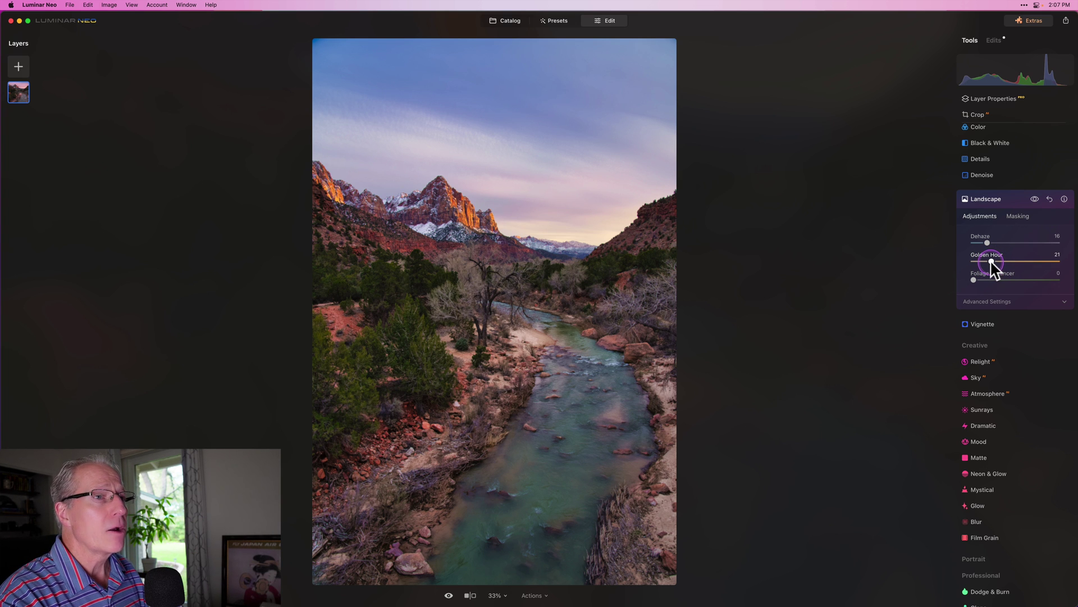
{"action": "left_click", "coordinate": [992, 263]}
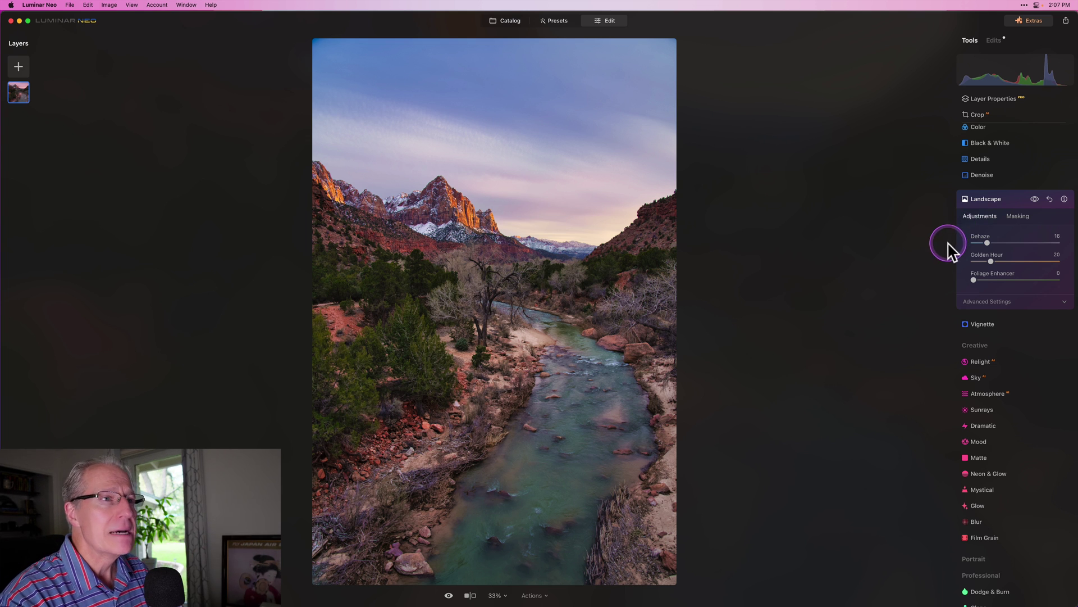
{"action": "left_click_drag", "start_coordinate": [974, 280], "coordinate": [1076, 261]}
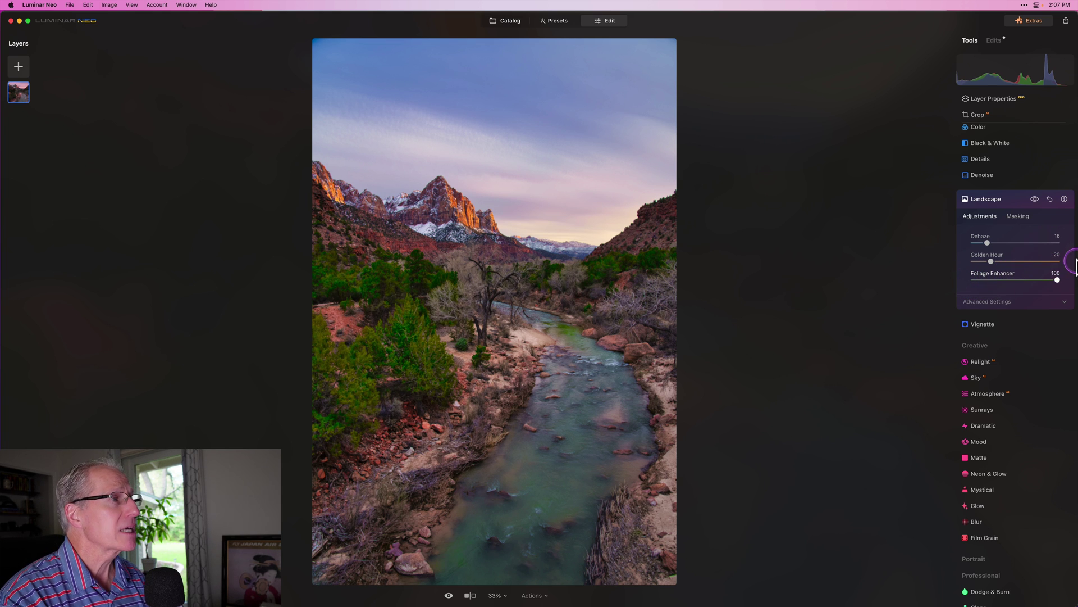
{"action": "double_click", "coordinate": [987, 279]}
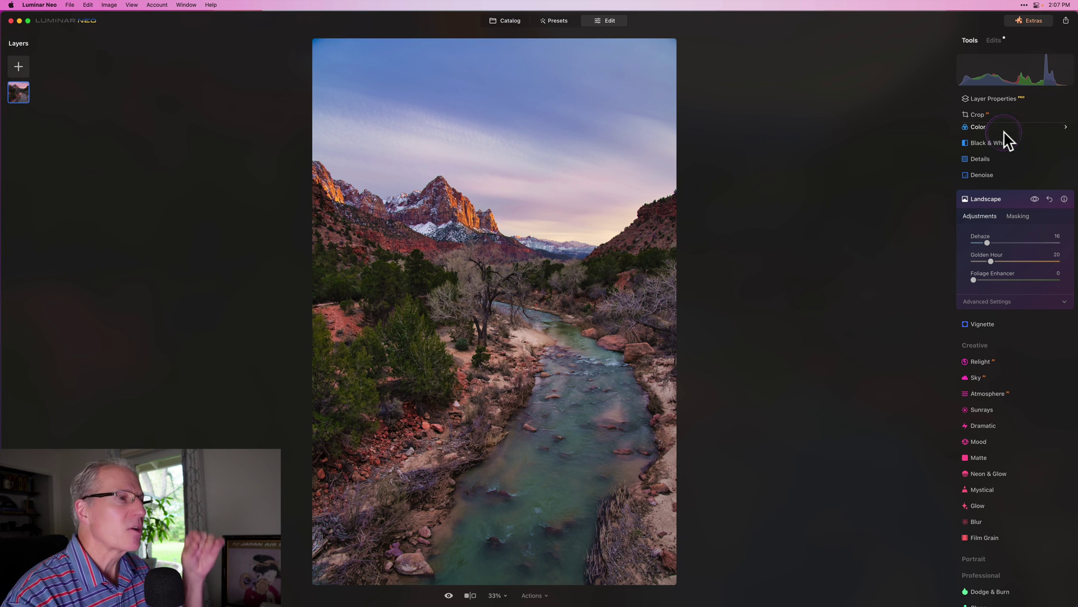
Compare the photo with Landscape off and on, then collapse Landscape and expand Vignette
{"action": "left_click", "coordinate": [1007, 260]}
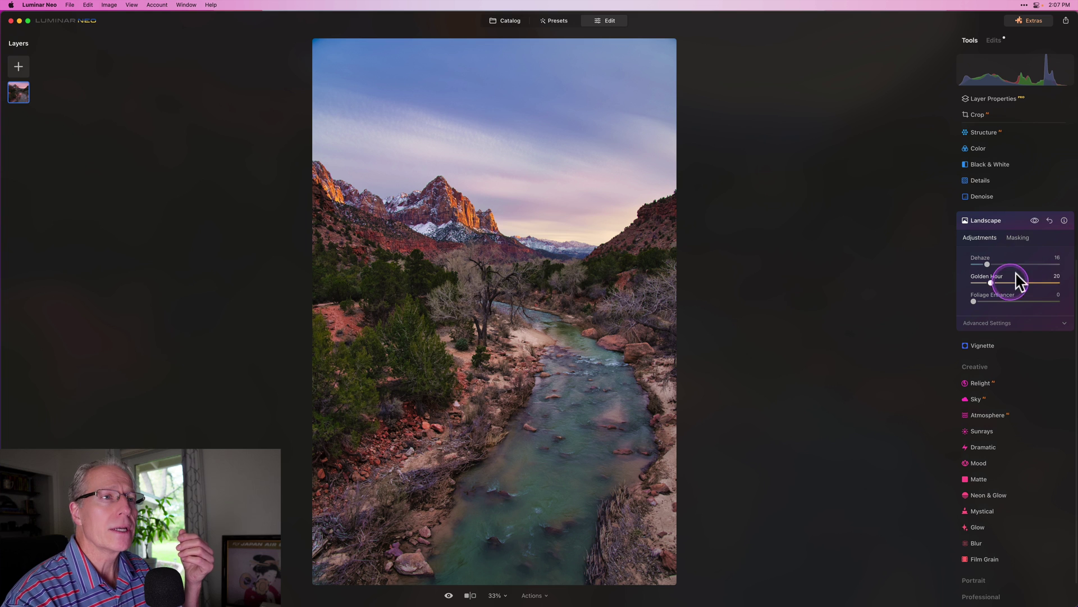
{"action": "left_click", "coordinate": [1036, 220]}
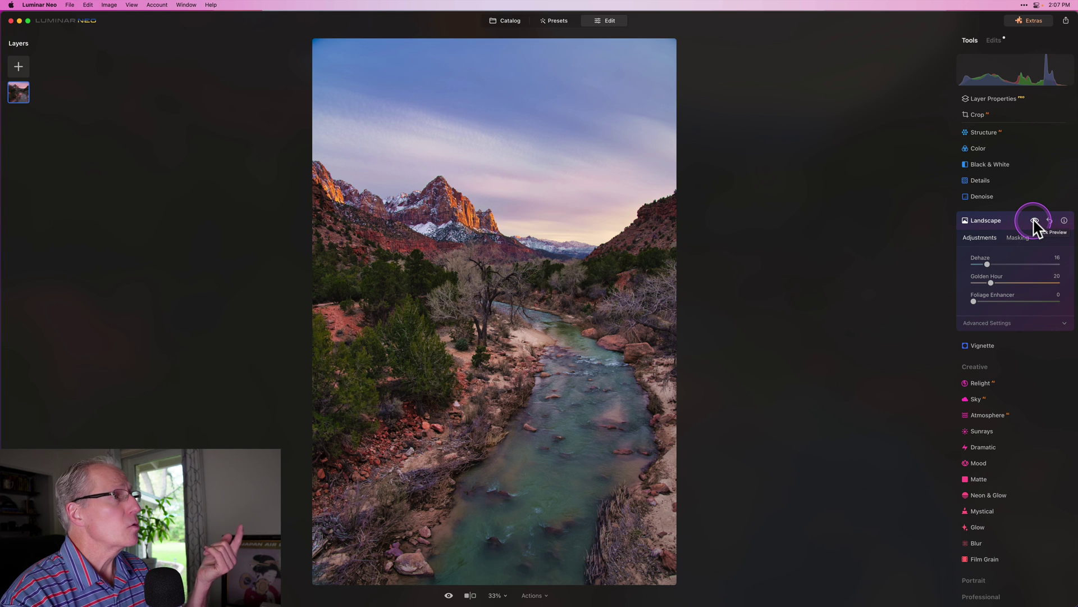
{"action": "left_click", "coordinate": [1035, 220]}
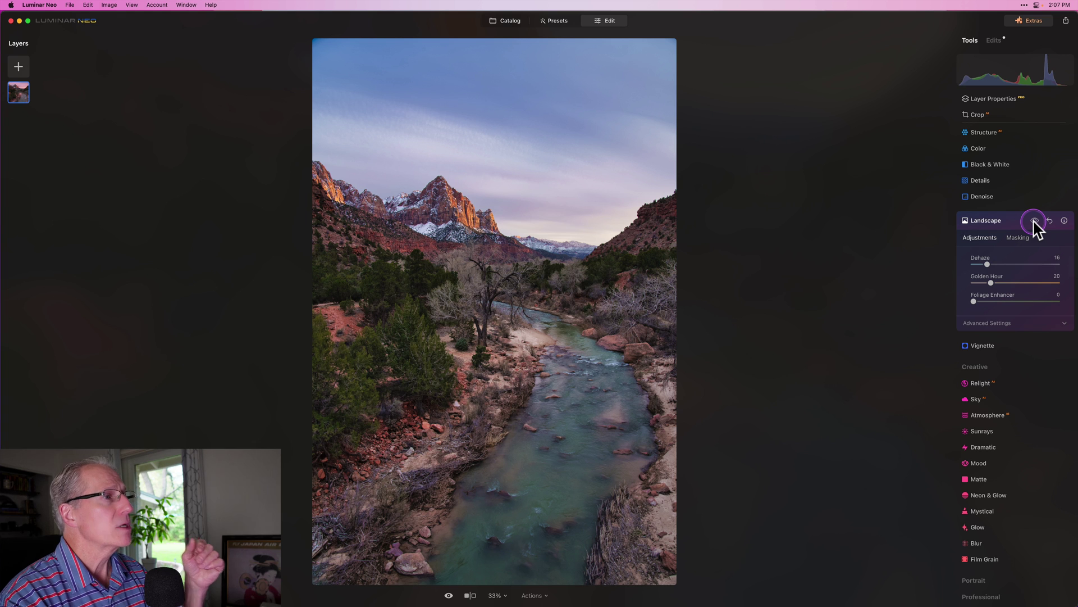
{"action": "left_click", "coordinate": [1035, 220]}
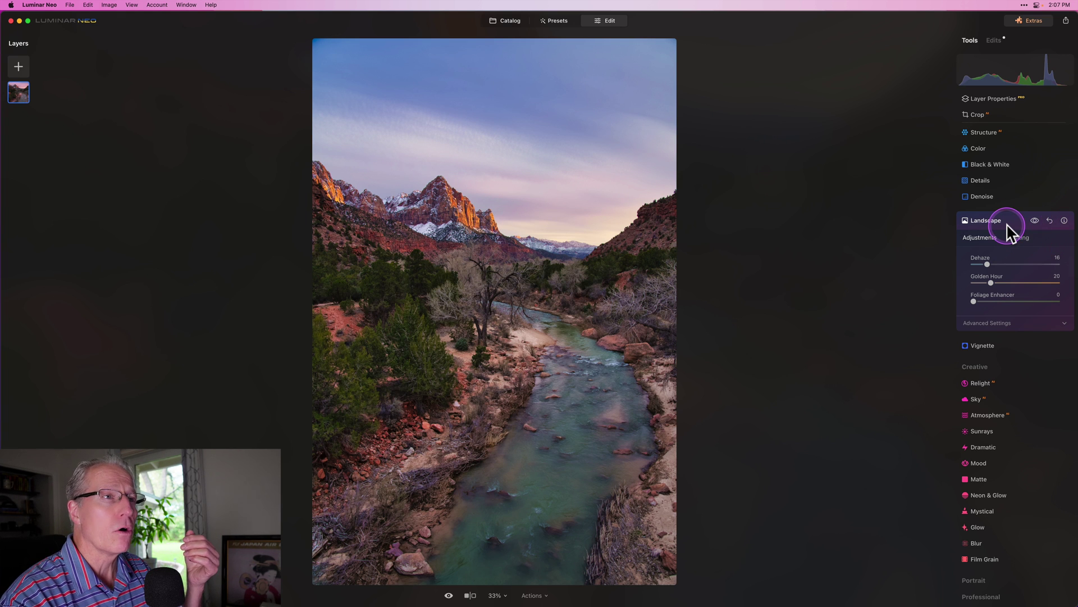
{"action": "left_click", "coordinate": [1008, 226]}
{"action": "left_click", "coordinate": [978, 310]}
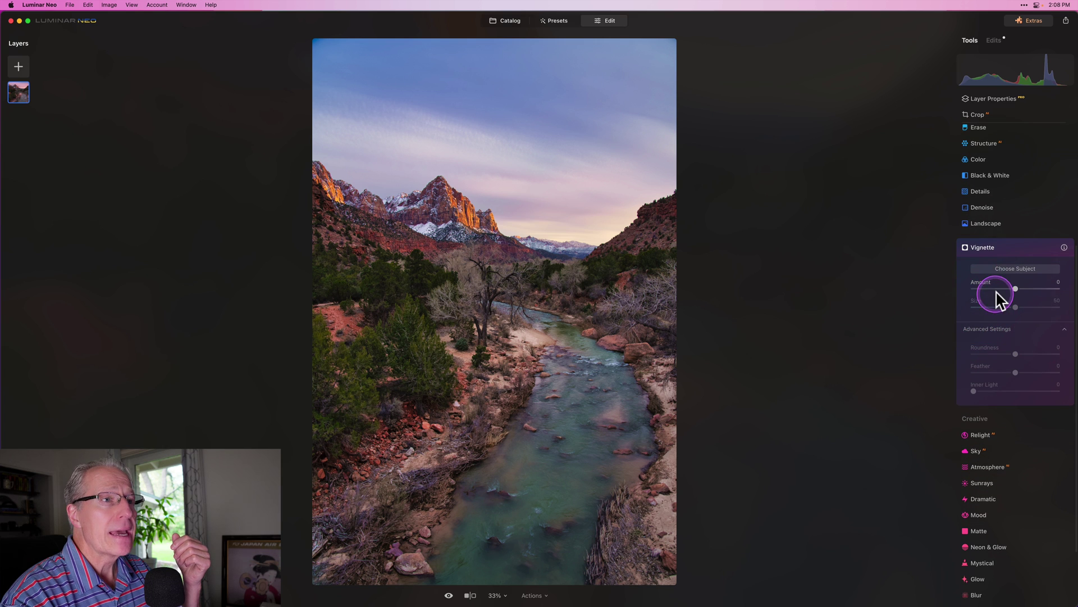
Set Vignette Amount -36, Size 31, Roundness and Feather 100, Inner Light 17, centred on the trees
{"action": "left_click", "coordinate": [1000, 288]}
{"action": "left_click", "coordinate": [1000, 307]}
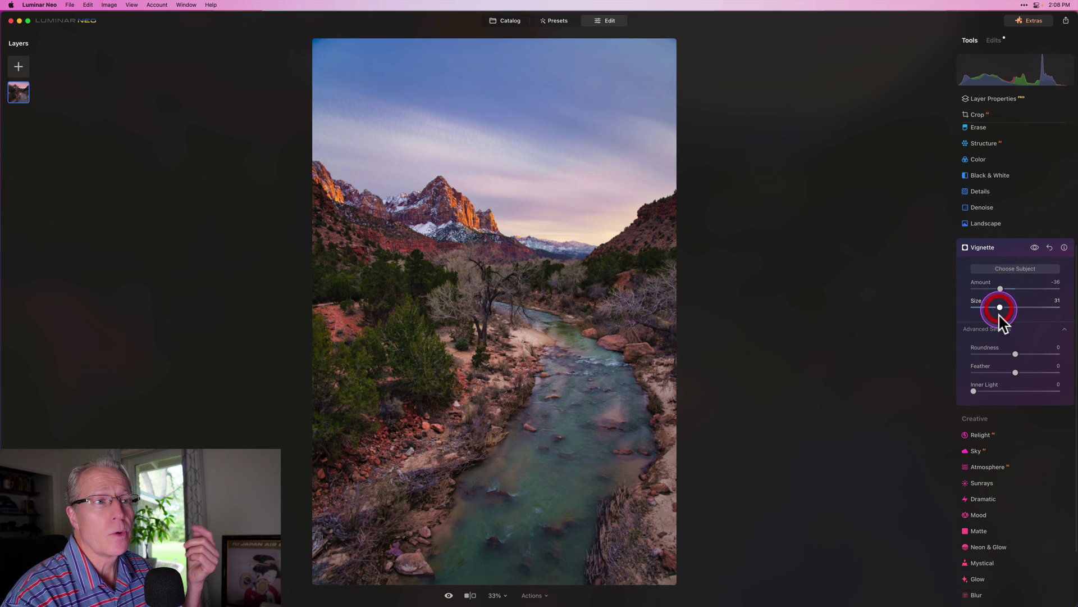
{"action": "left_click_drag", "start_coordinate": [1016, 355], "coordinate": [1061, 372]}
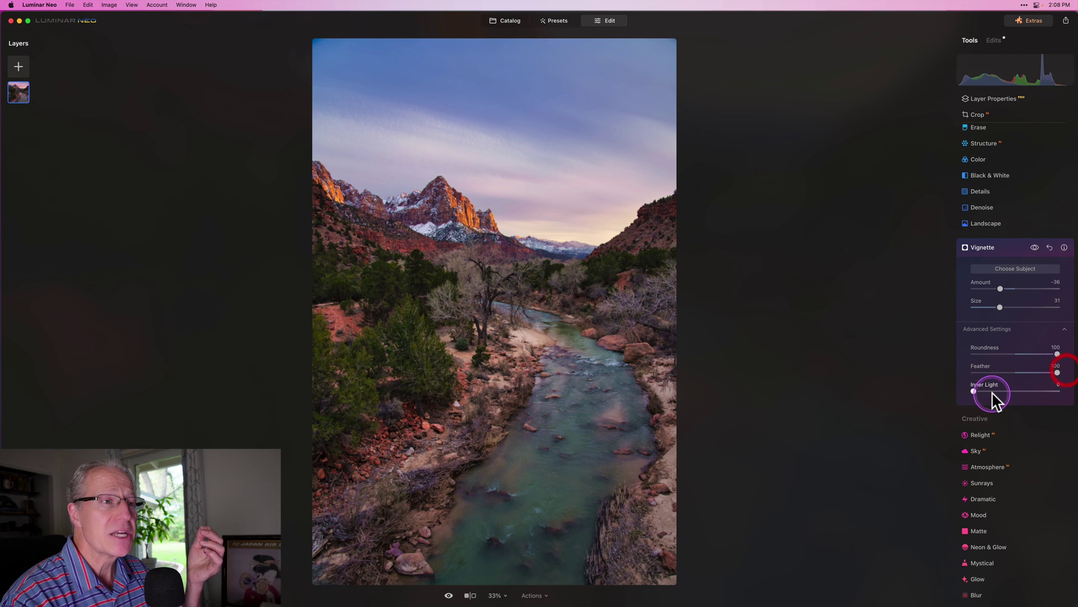
{"action": "left_click", "coordinate": [987, 391]}
{"action": "left_click", "coordinate": [1026, 268]}
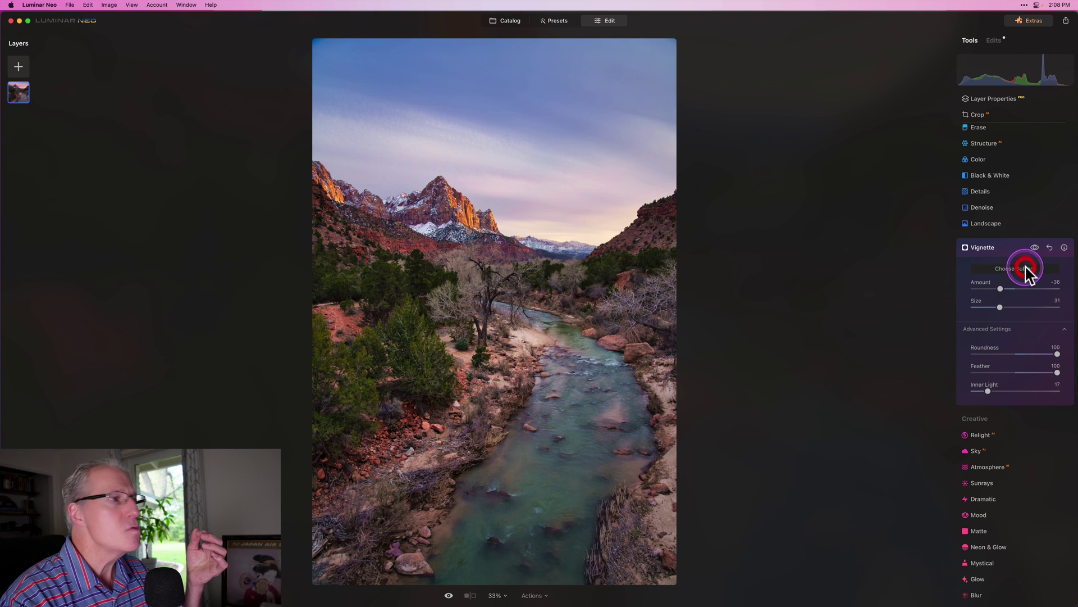
{"action": "left_click", "coordinate": [458, 277]}
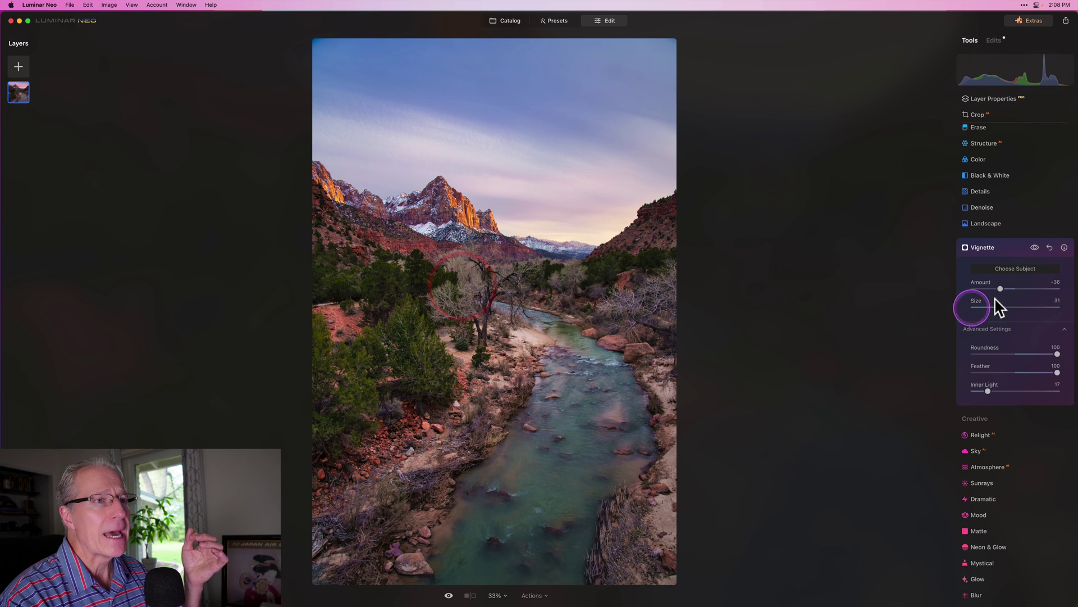
{"action": "left_click", "coordinate": [1012, 269]}
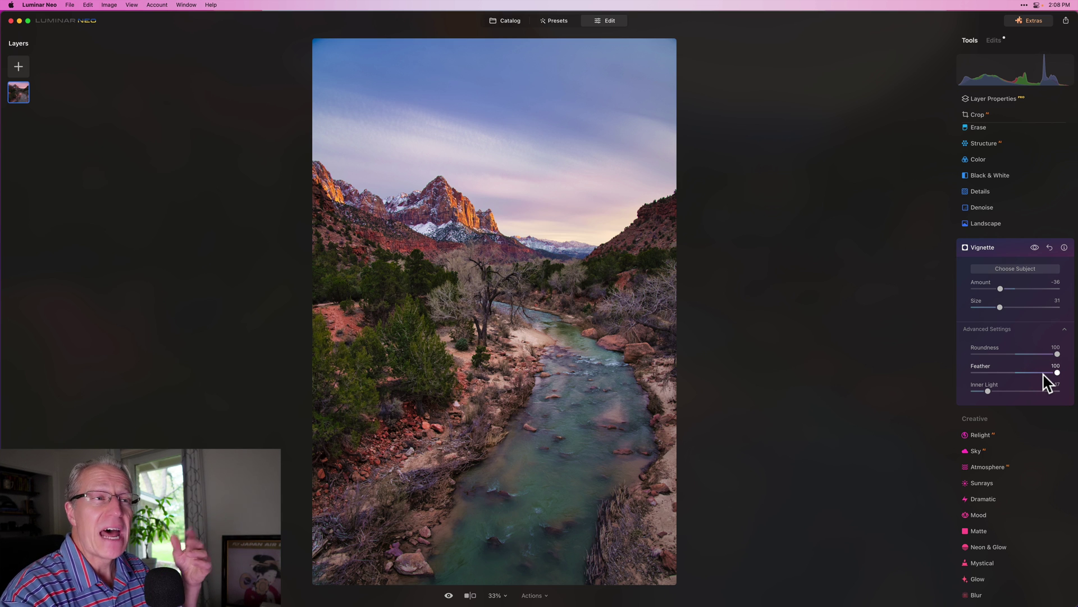
{"action": "left_click", "coordinate": [989, 392]}
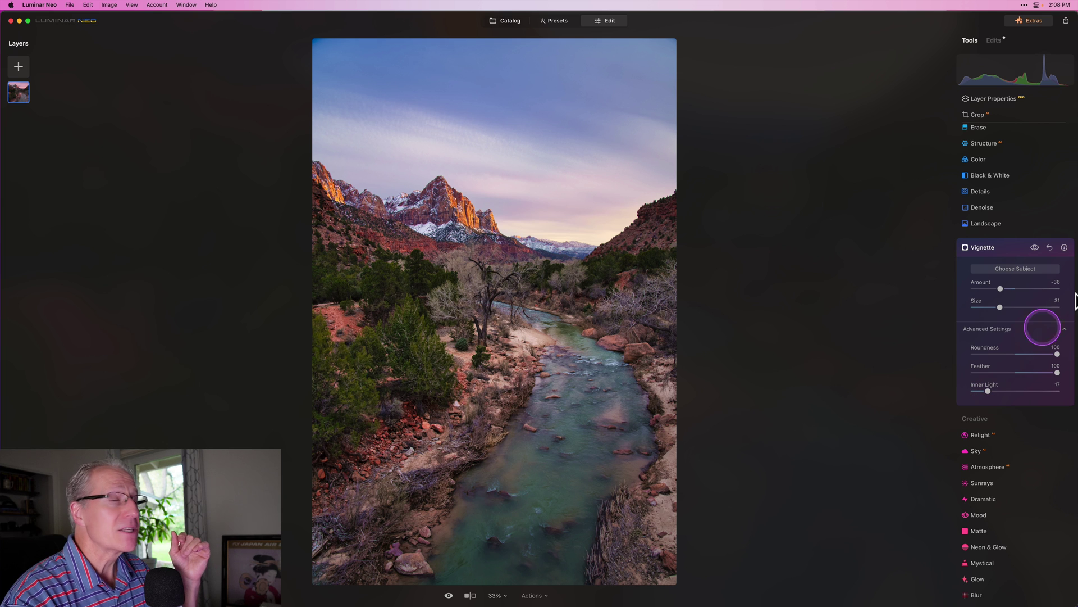
With Choose Subject, try several vignette centre points and settle it on the tree area
{"action": "left_click", "coordinate": [1027, 269]}
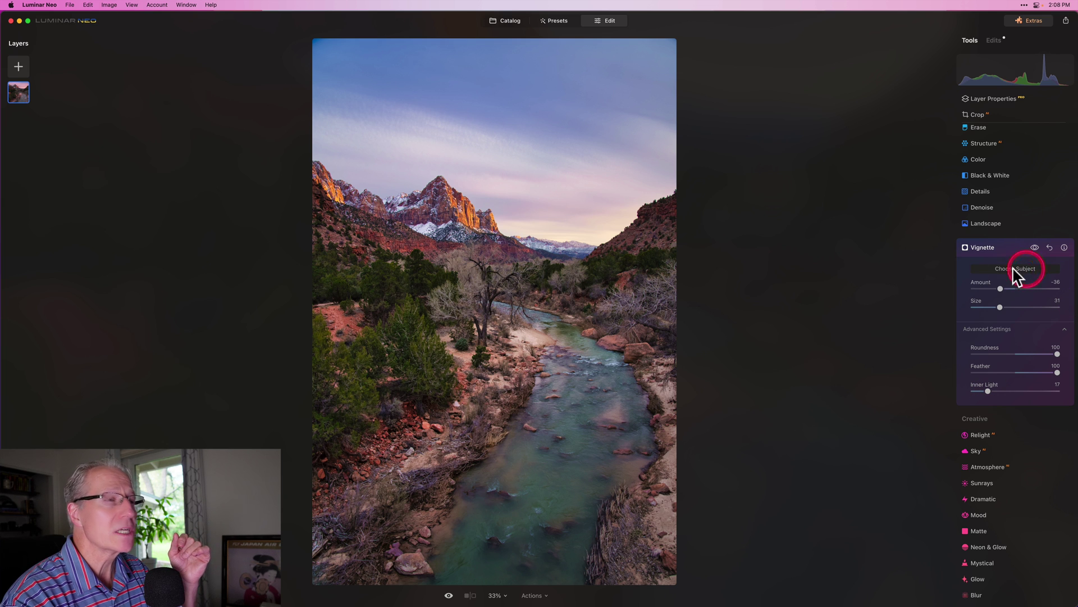
{"action": "left_click", "coordinate": [606, 142]}
{"action": "left_click", "coordinate": [451, 138]}
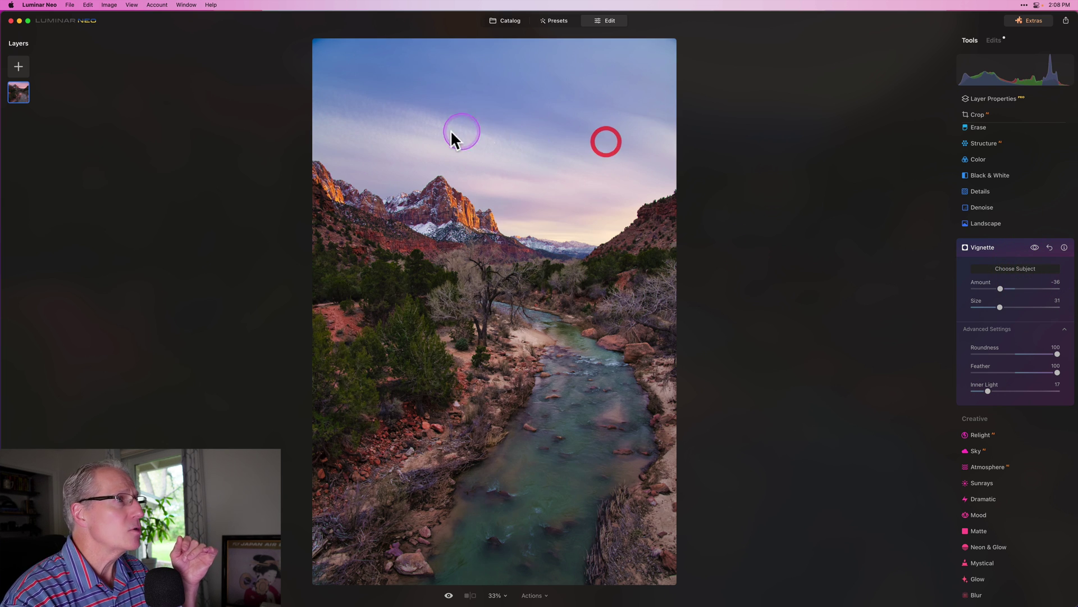
{"action": "left_click", "coordinate": [471, 314]}
{"action": "left_click", "coordinate": [644, 294]}
{"action": "left_click", "coordinate": [630, 456]}
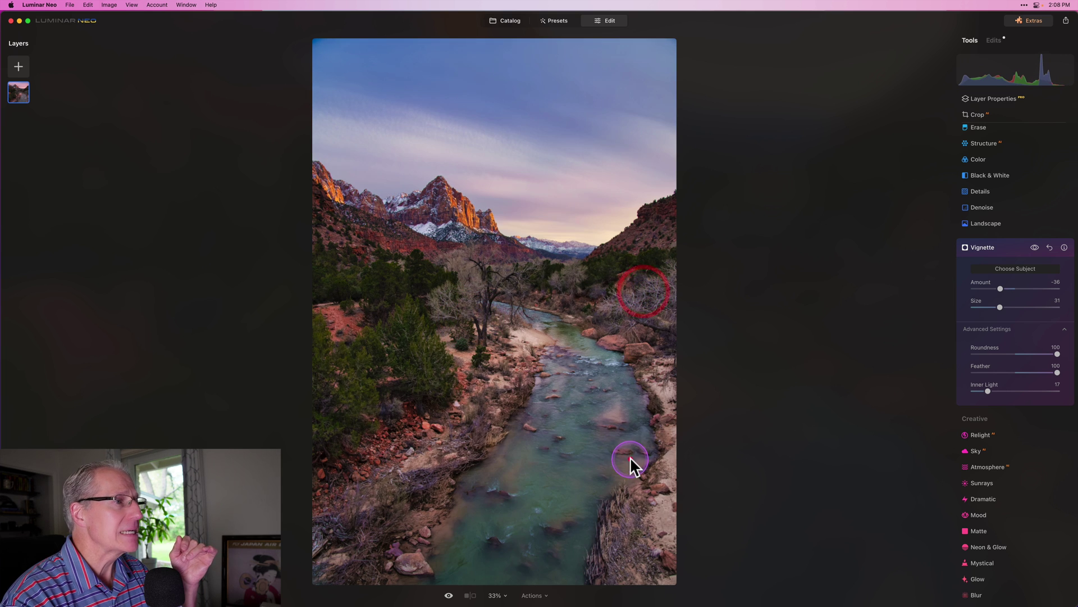
{"action": "left_click", "coordinate": [482, 430]}
{"action": "left_click", "coordinate": [466, 284]}
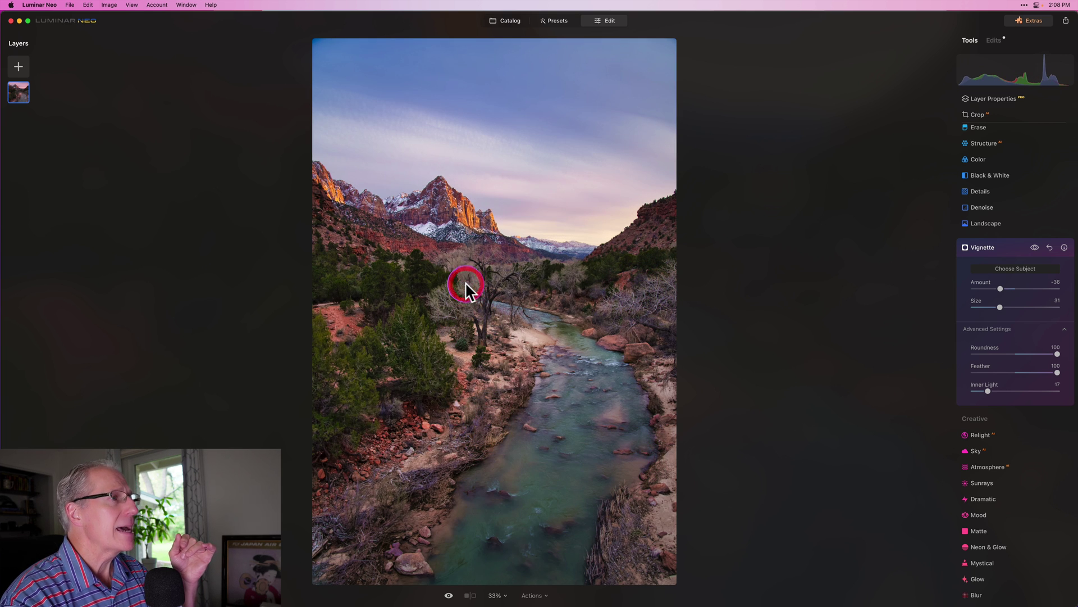
{"action": "left_click", "coordinate": [473, 306]}
{"action": "left_click", "coordinate": [834, 315]}
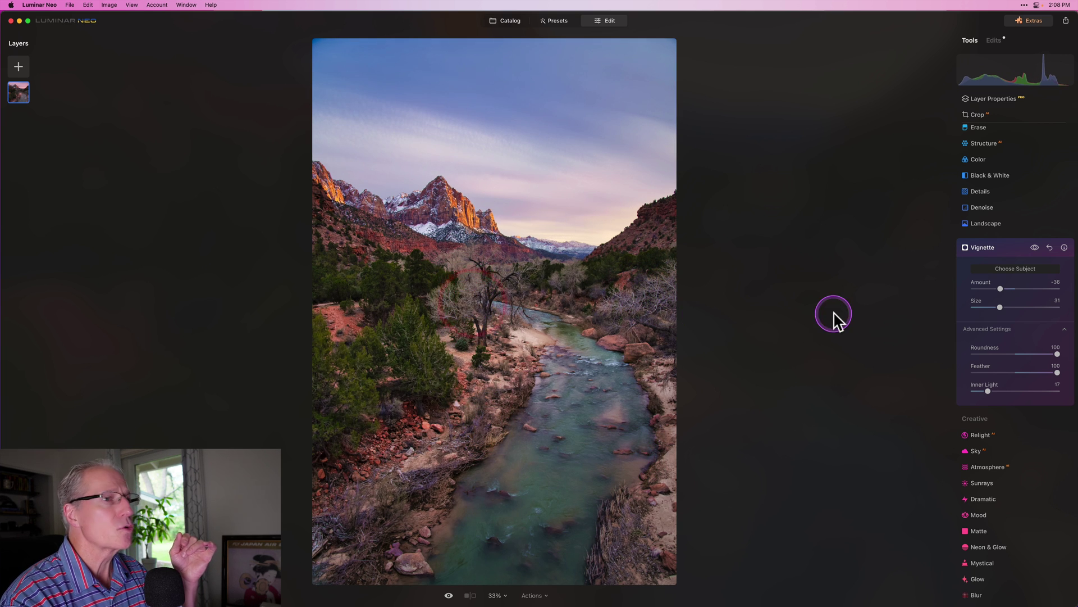
{"action": "left_click", "coordinate": [1008, 270]}
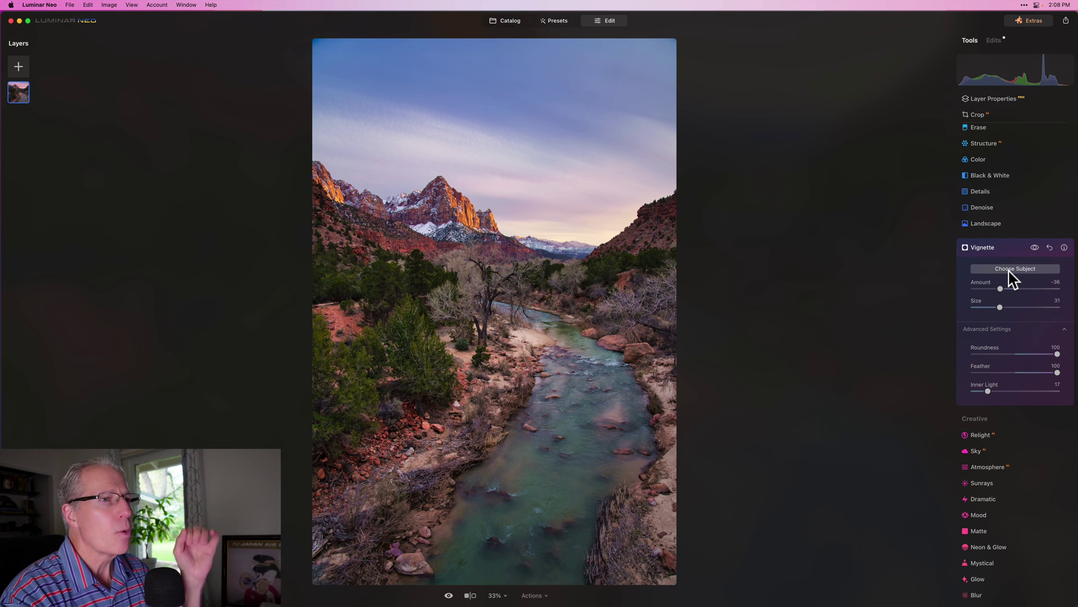
Toggle the vignette off and on to compare, then collapse the Vignette settings
{"action": "left_click", "coordinate": [1035, 247]}
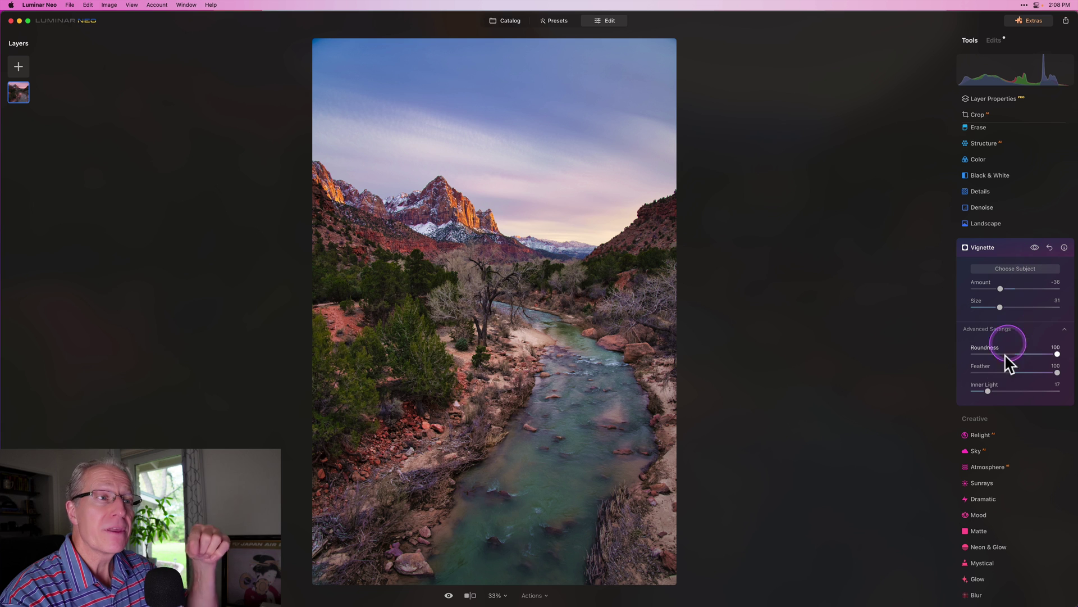
{"action": "left_click", "coordinate": [1035, 247]}
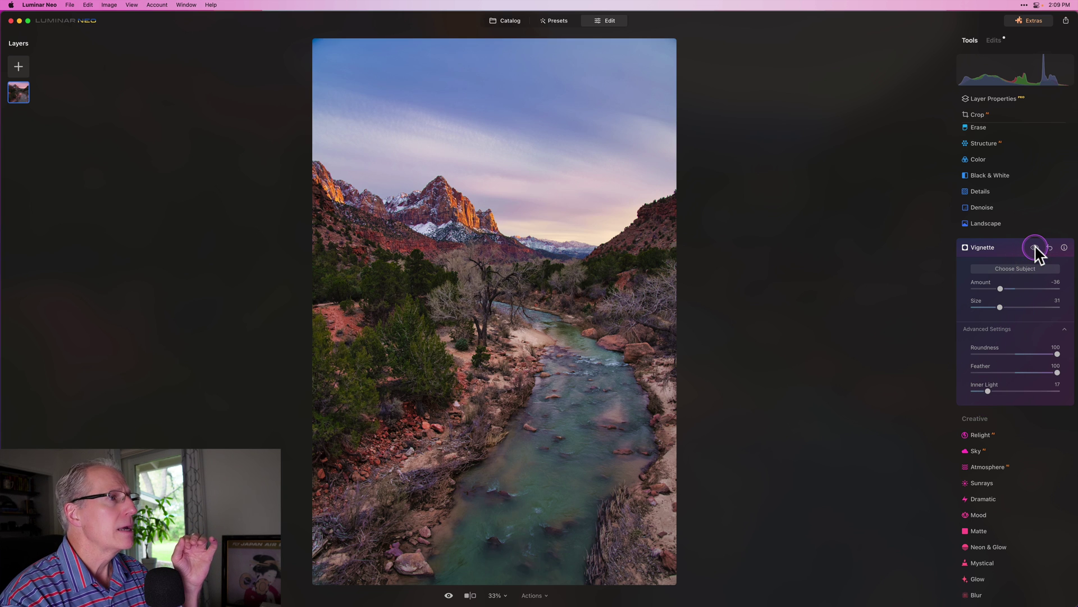
{"action": "left_click", "coordinate": [1035, 248]}
{"action": "left_click", "coordinate": [1016, 247]}
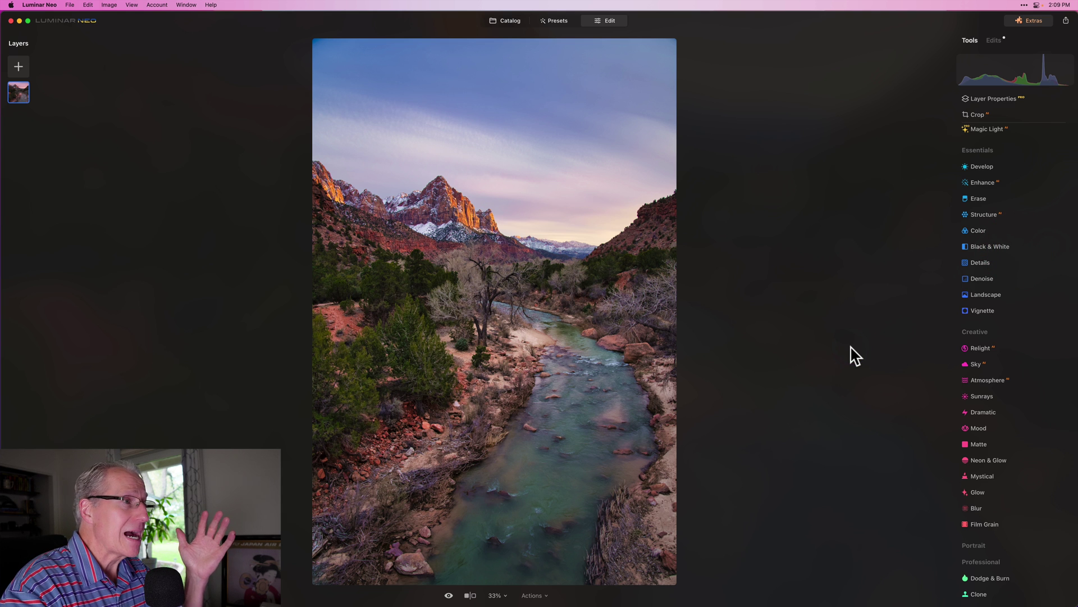
{"action": "key", "text": "backslash"}
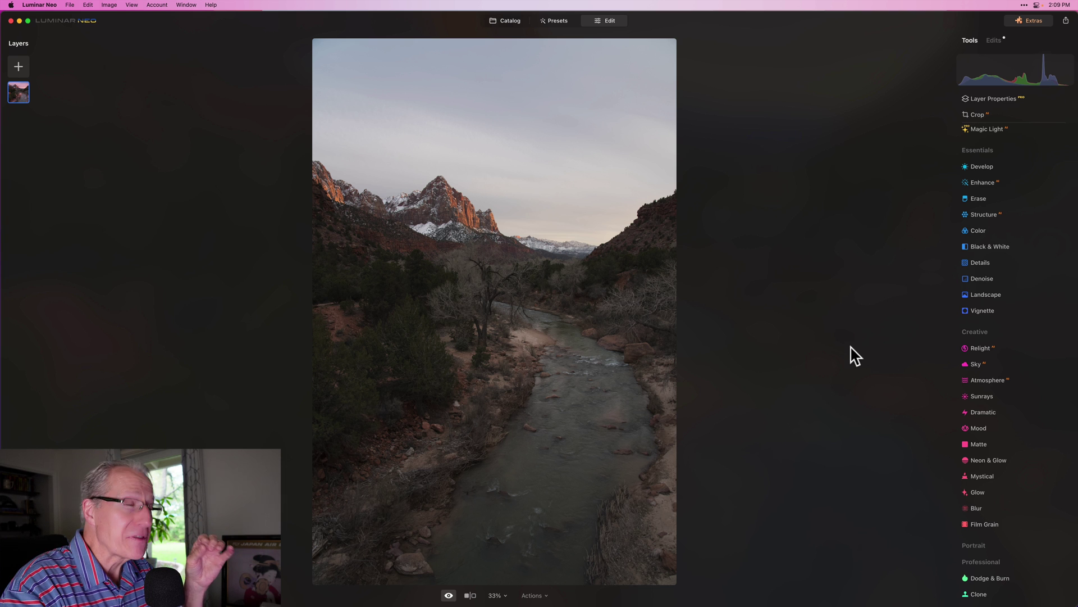
{"action": "key", "text": "backslash"}
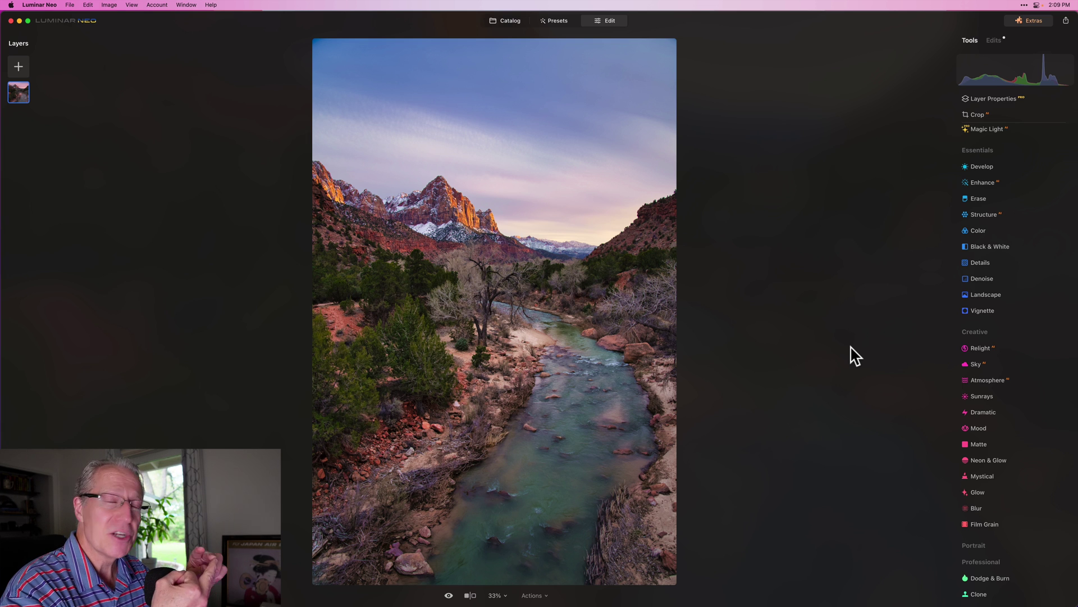
{"action": "key", "text": "backslash"}
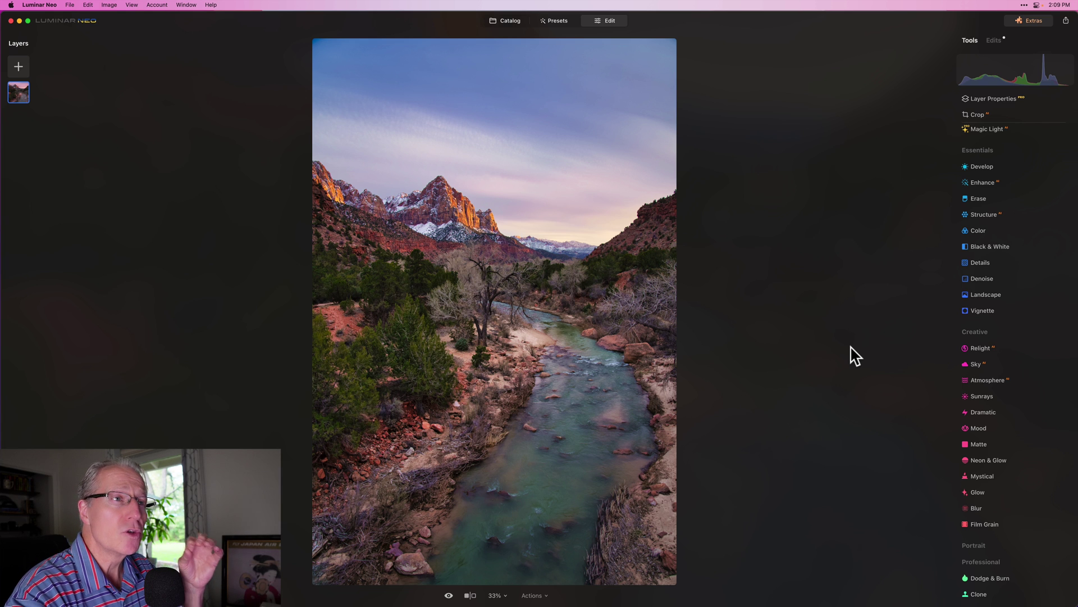
{"action": "left_click", "coordinate": [921, 245]}
{"action": "scroll", "coordinate": [1000, 251], "scroll_direction": "up", "scroll_amount": 5}
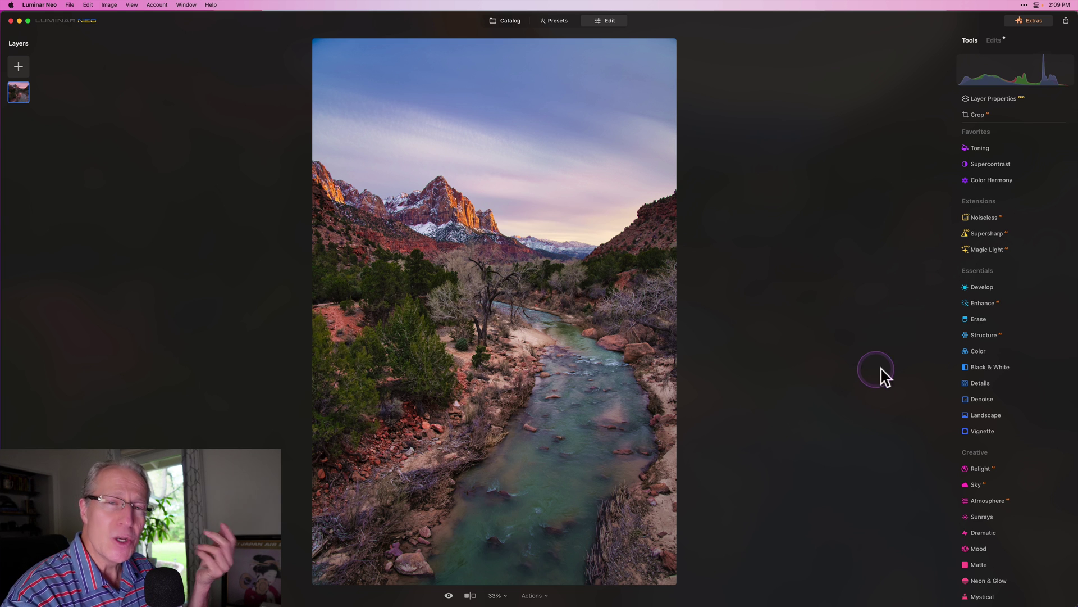
{"action": "scroll", "coordinate": [990, 398], "scroll_direction": "down", "scroll_amount": 3}
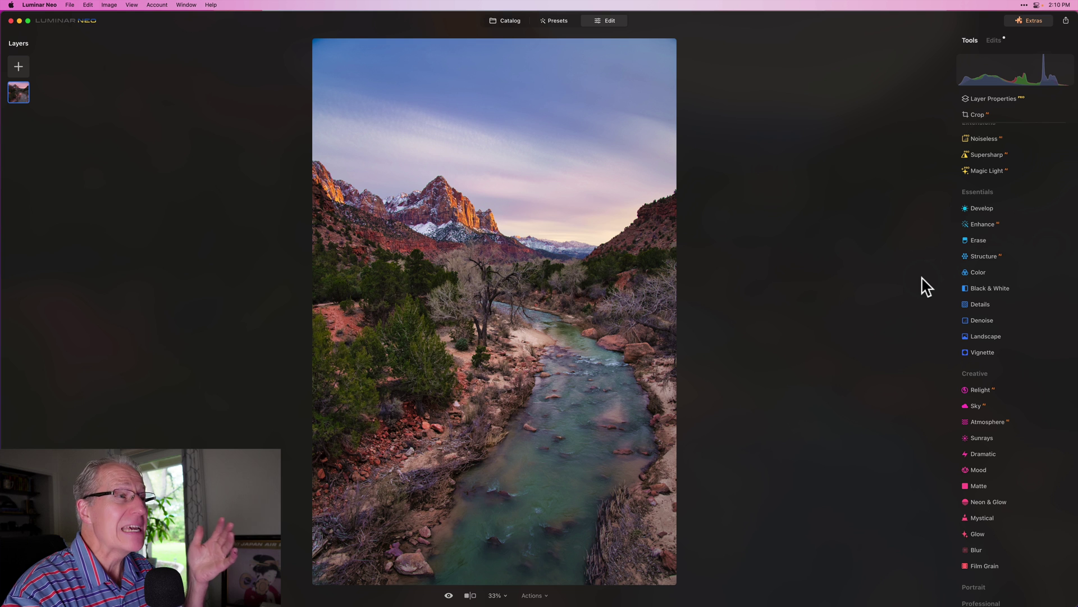
{"action": "key", "text": "backslash"}
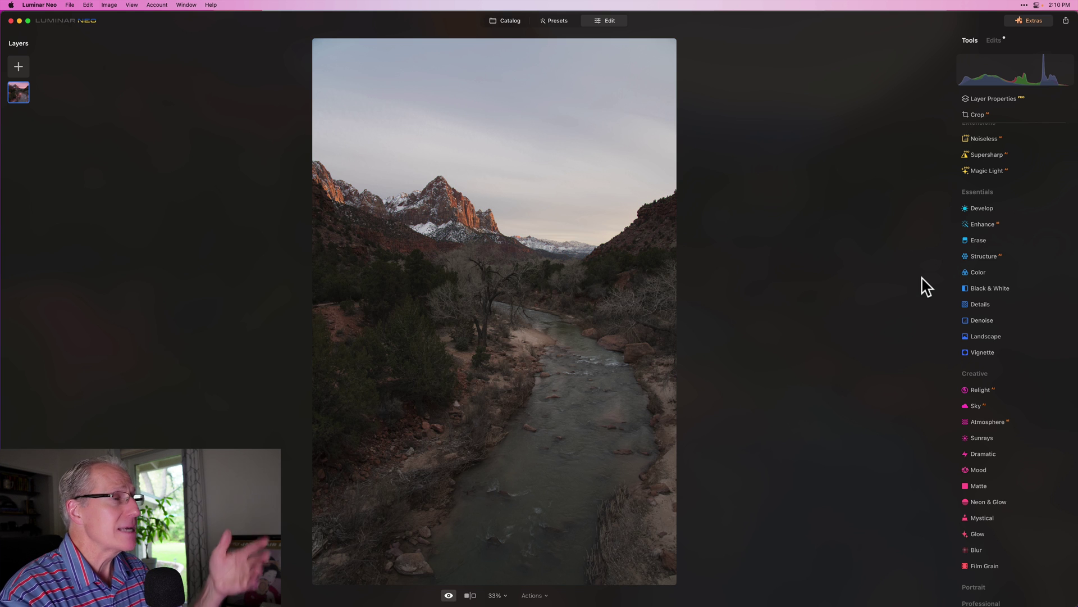